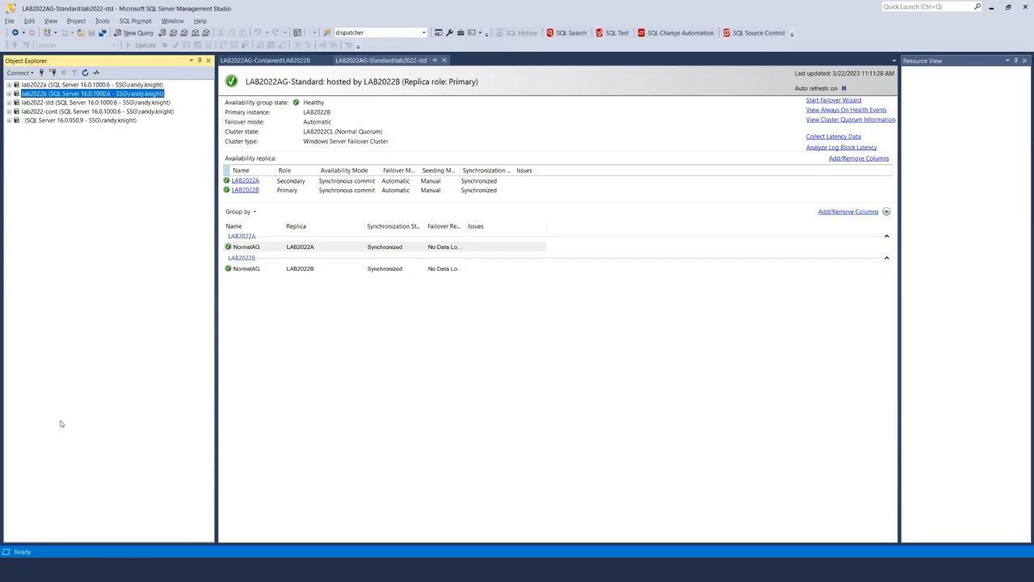
- Switch to the LAB2022B remote desktop session in Remote Desktop Manager and open Failover Cluster Manager in a maximized window
key("alt+Tab")
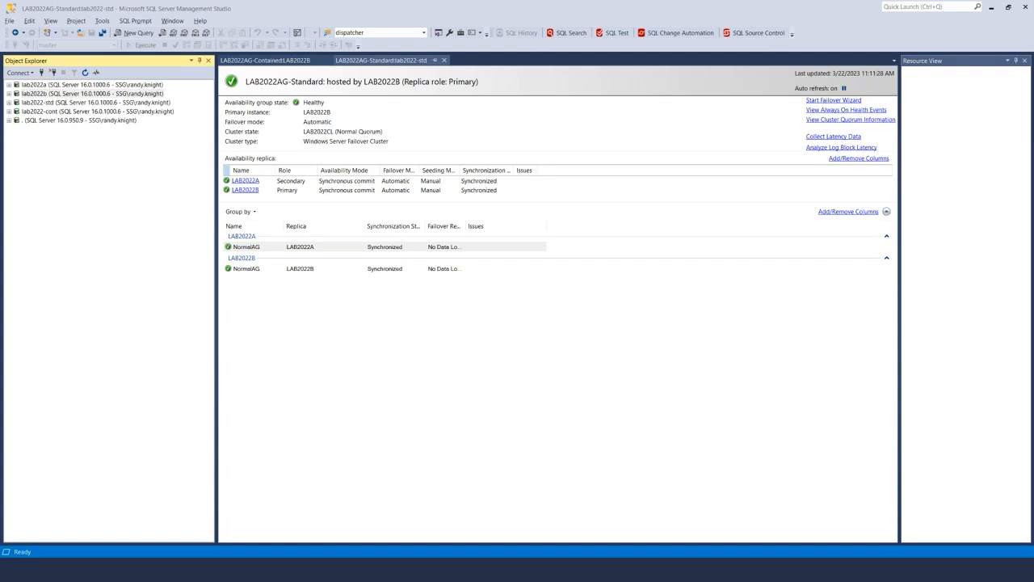
key("alt+Tab")
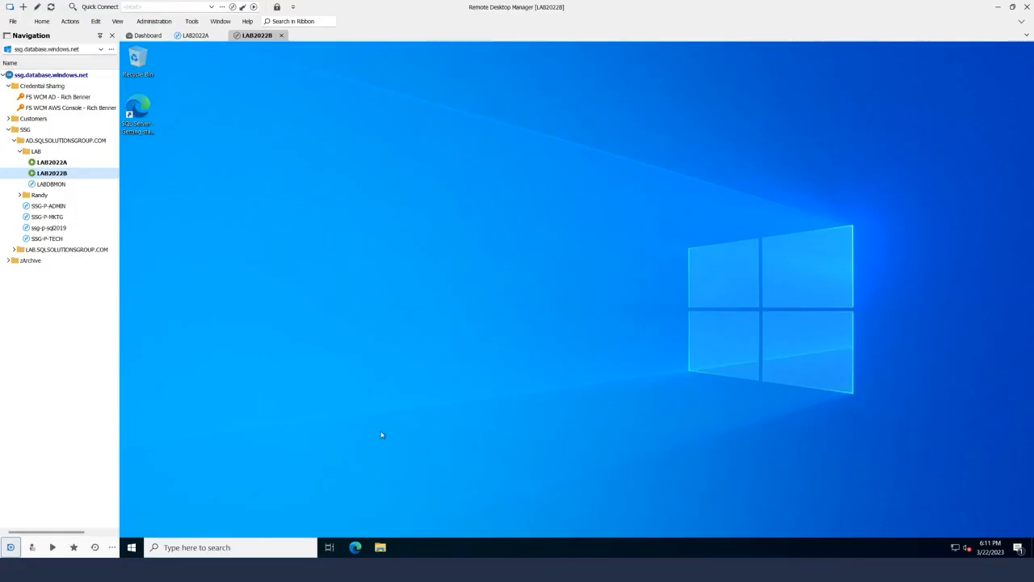
left_click(132, 551)
type("f")
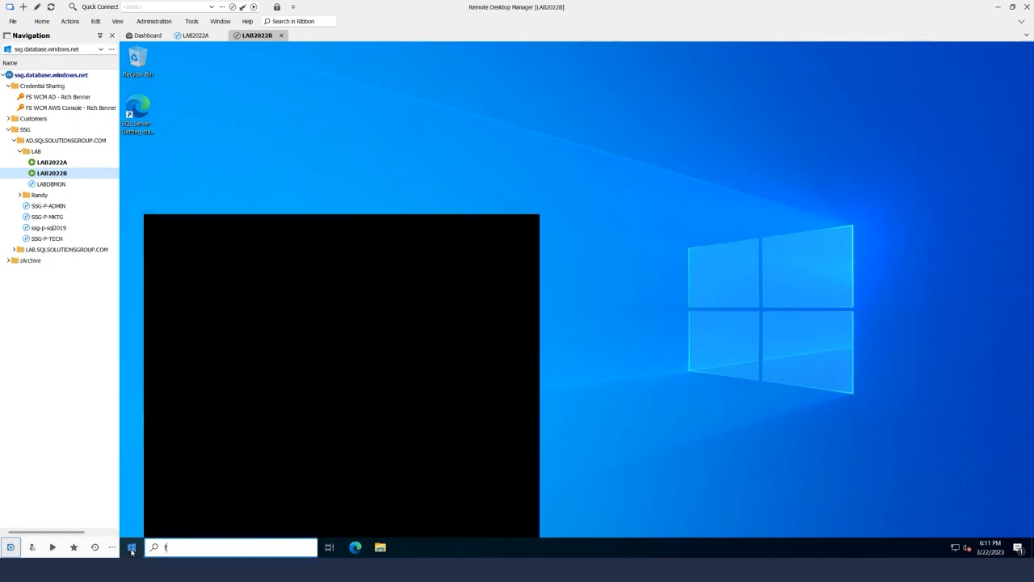
type("ailover")
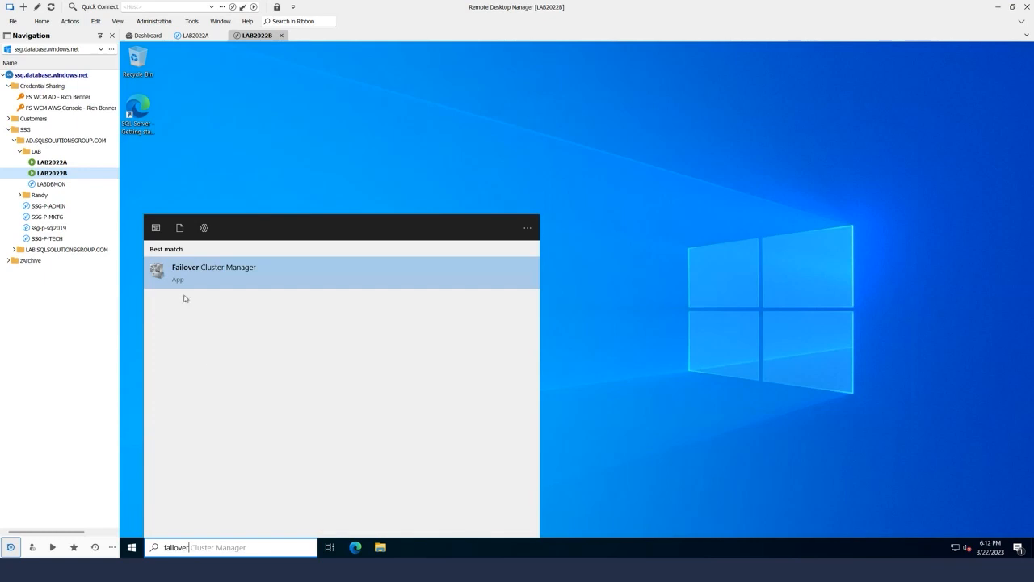
left_click(194, 269)
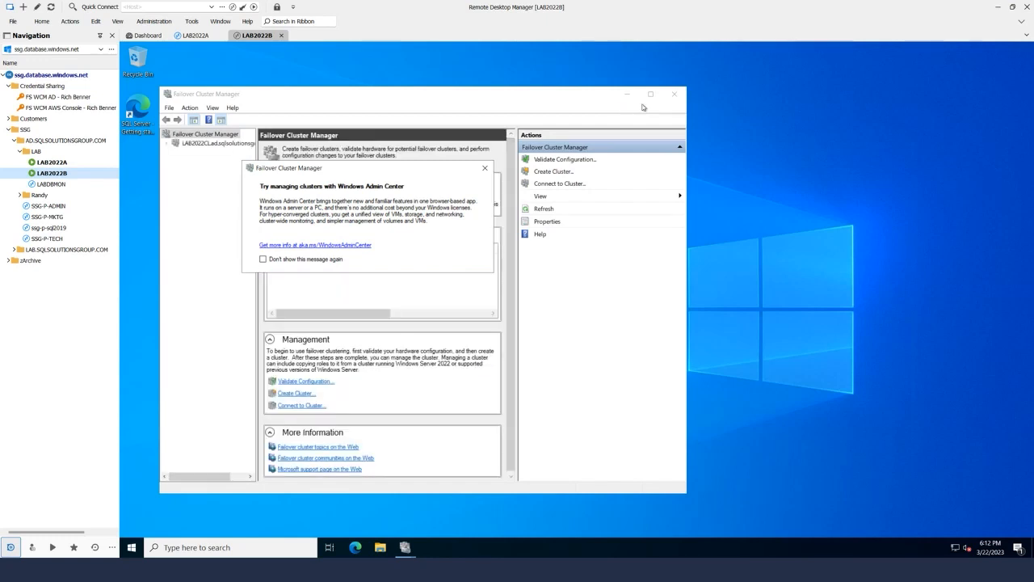
left_click(650, 93)
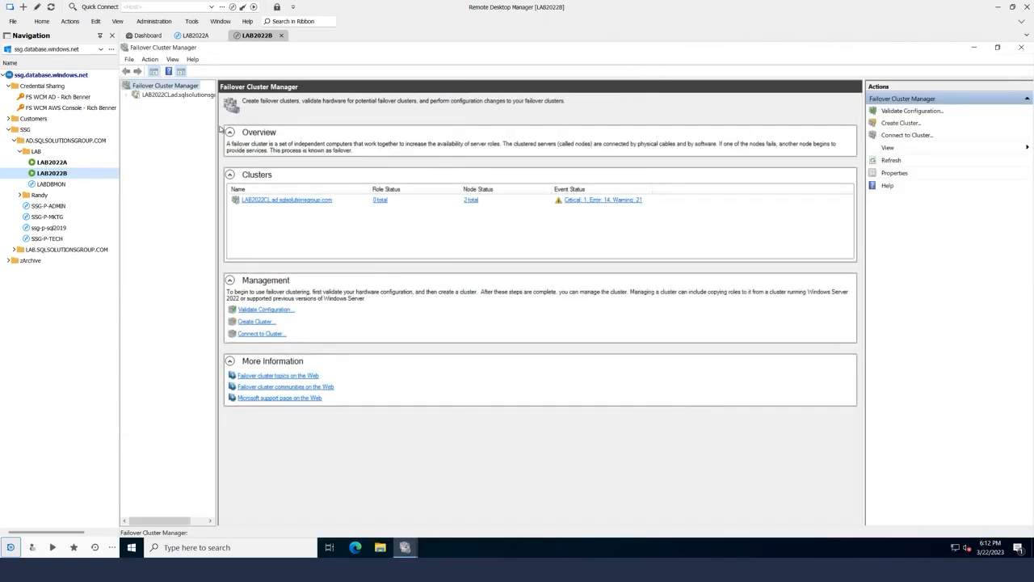
- Examine the LAB2022CL cluster's summary with the navigation tree widened, including its core resources, and open its Roles
left_click(165, 95)
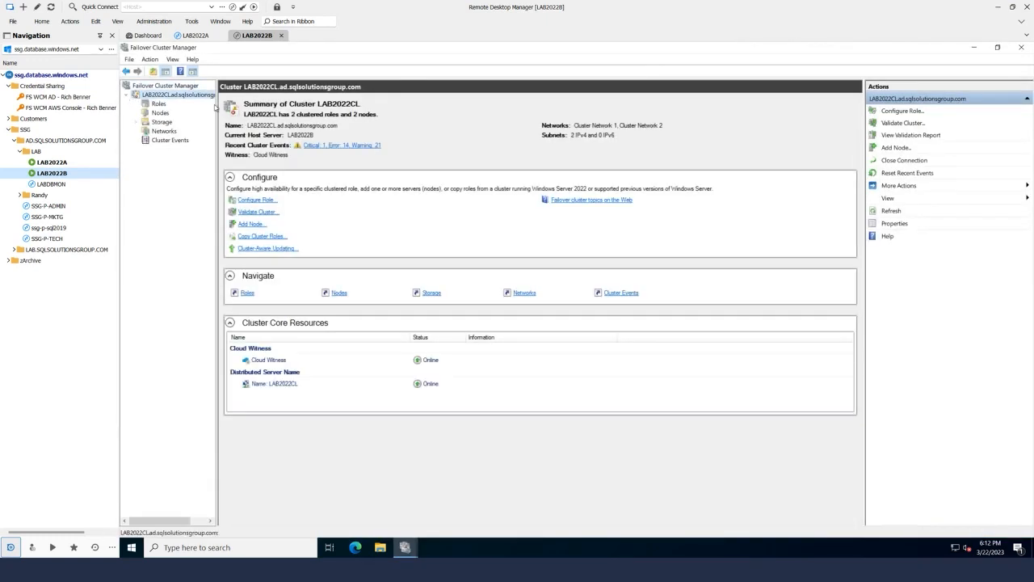
left_click_drag(217, 106, 242, 106)
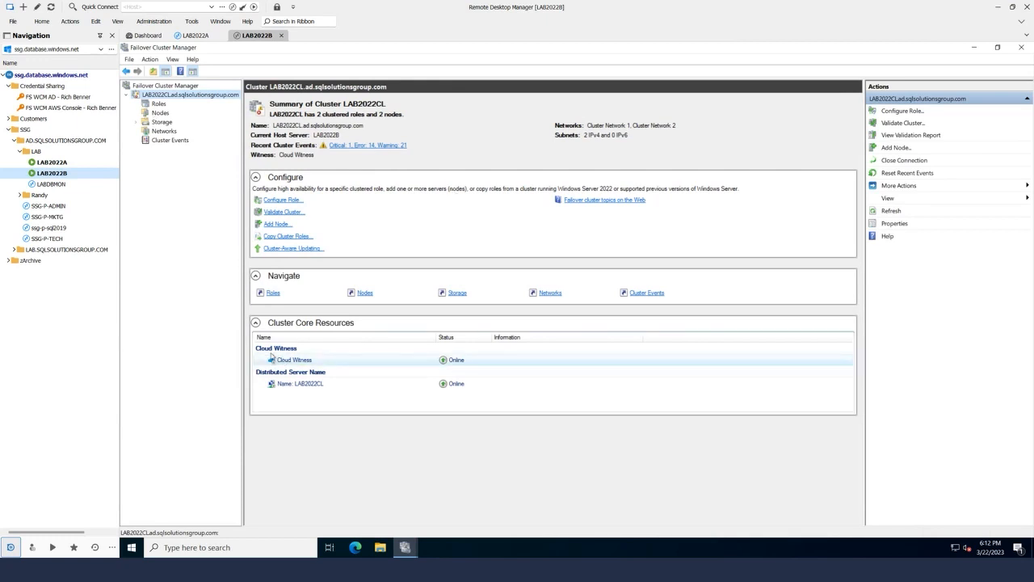
left_click(155, 105)
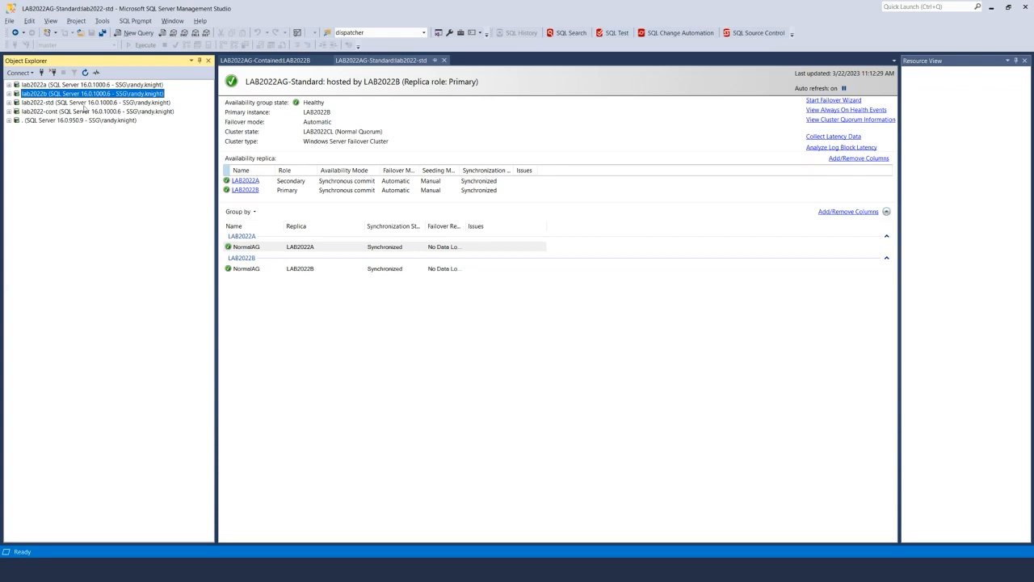
- In SQL Server Management Studio, expand lab2022a's Always On High Availability node and start the New Availability Group Wizard from Availability Groups
left_click(9, 84)
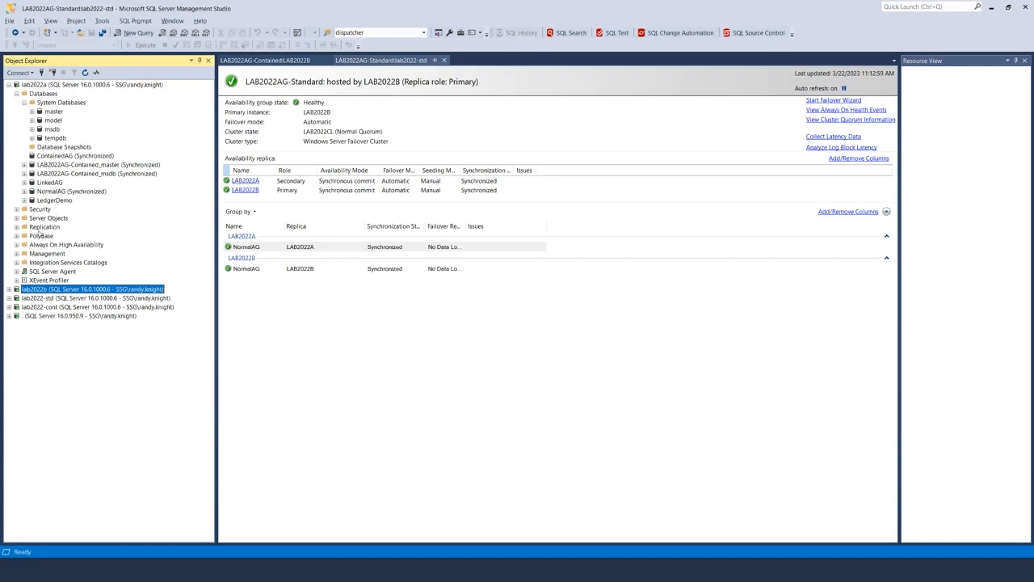
left_click(17, 245)
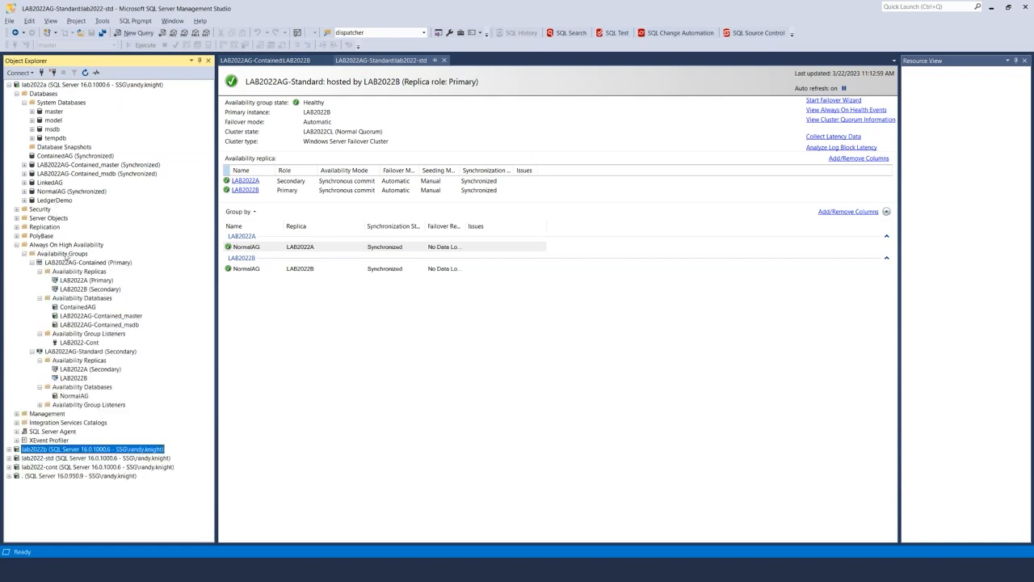
right_click(75, 254)
key("Escape")
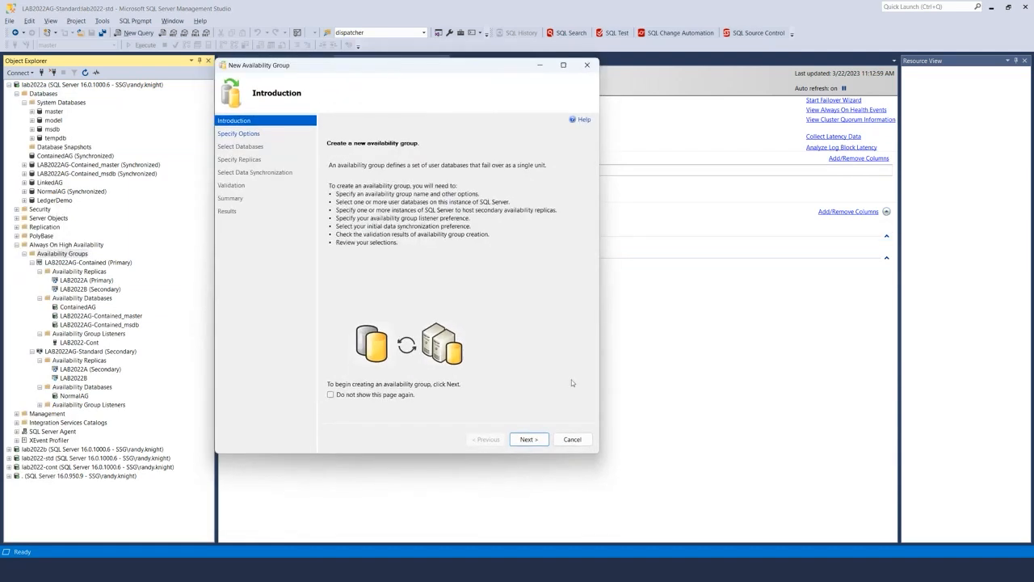
- Name the new availability group AG2, choose the Windows Server Failover Cluster type, and enable the Contained option
left_click(526, 439)
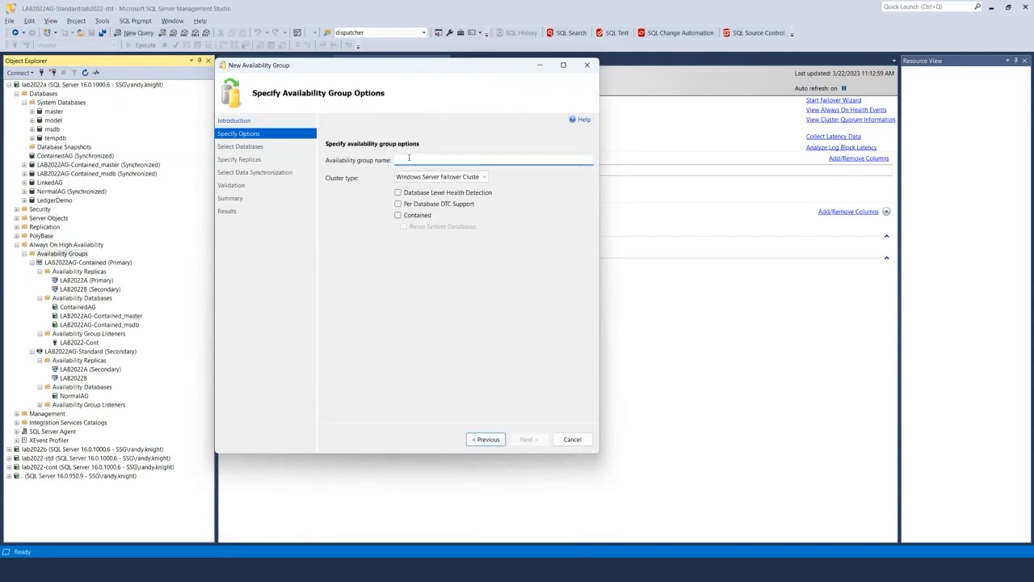
type("AG2")
left_click(415, 177)
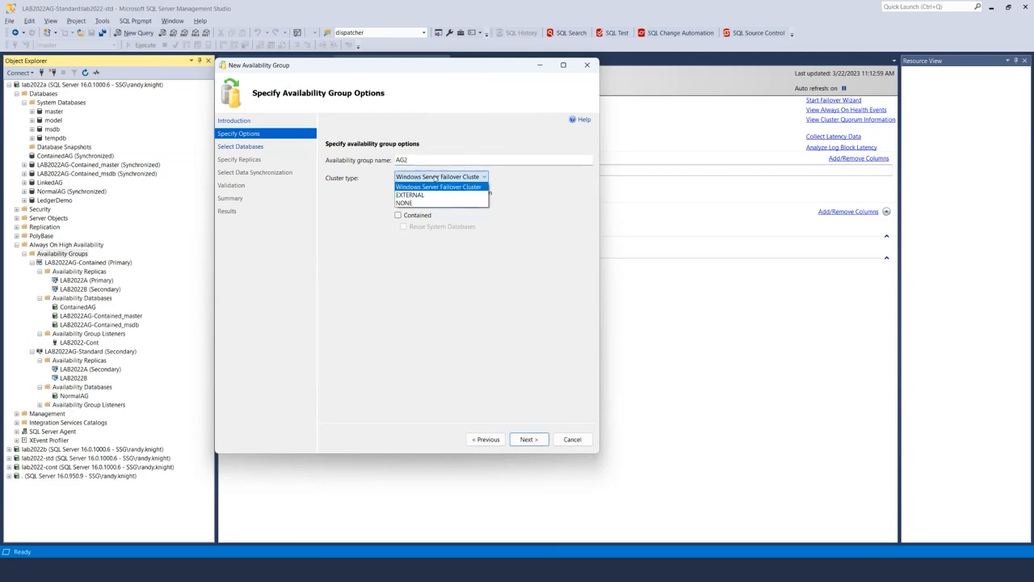
left_click(436, 185)
left_click(397, 216)
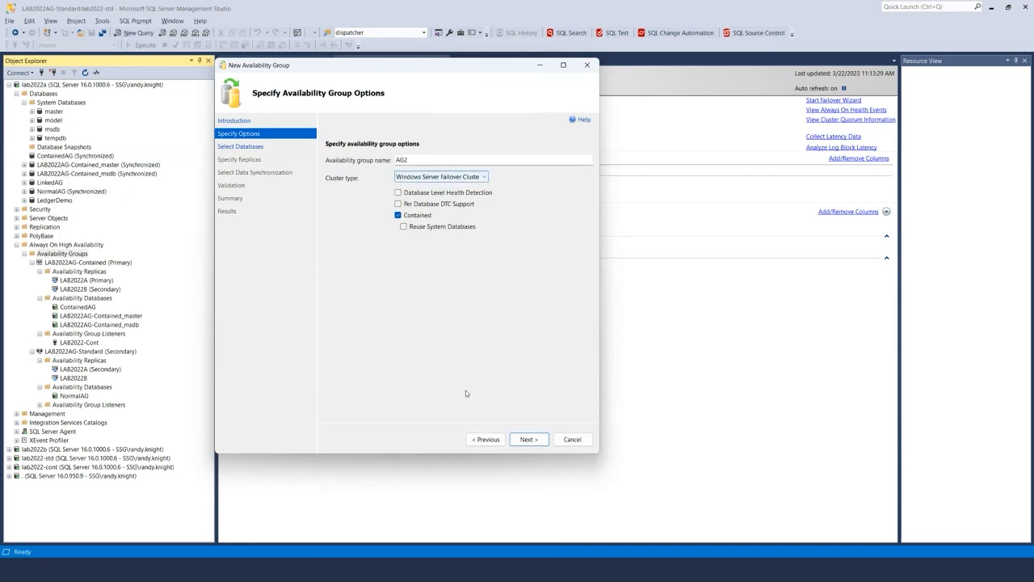
left_click(529, 440)
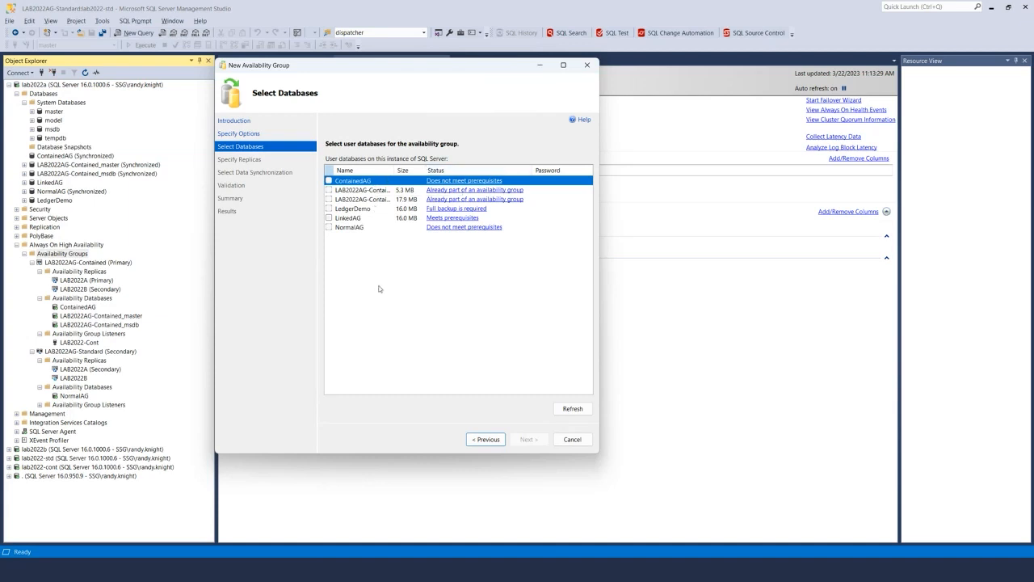
- Include the LinkedAG database in the availability group and proceed to the replica settings
left_click(335, 219)
left_click(329, 218)
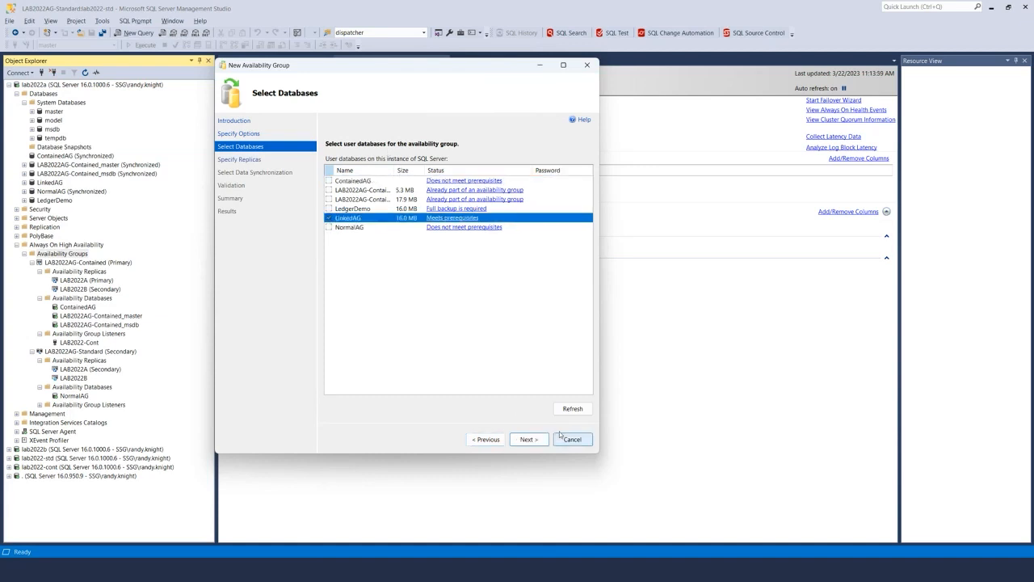
left_click(526, 439)
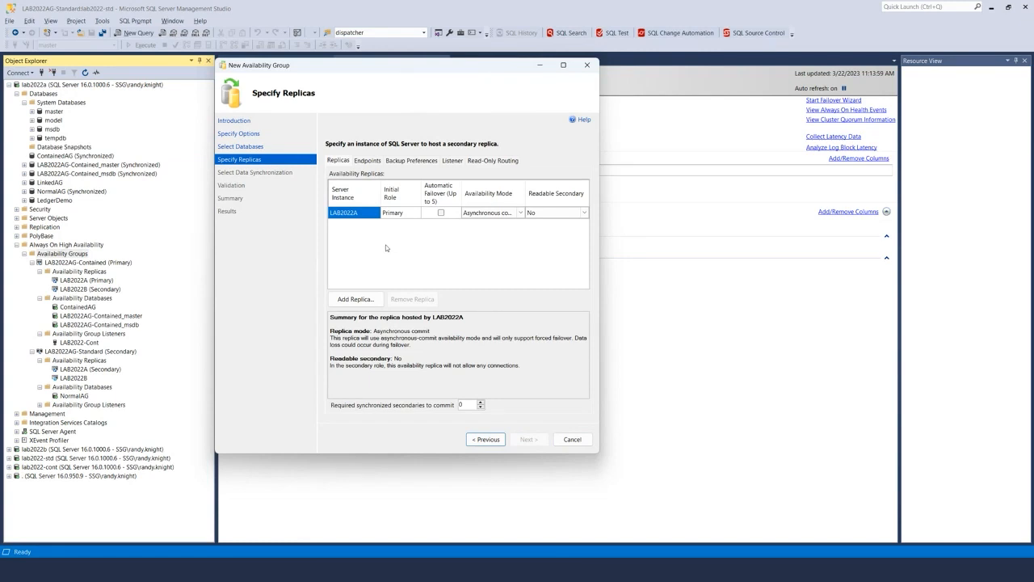
- Add LAB2022B as a secondary replica using Windows Authentication and enable automatic failover on both LAB2022A and LAB2022B
left_click(441, 213)
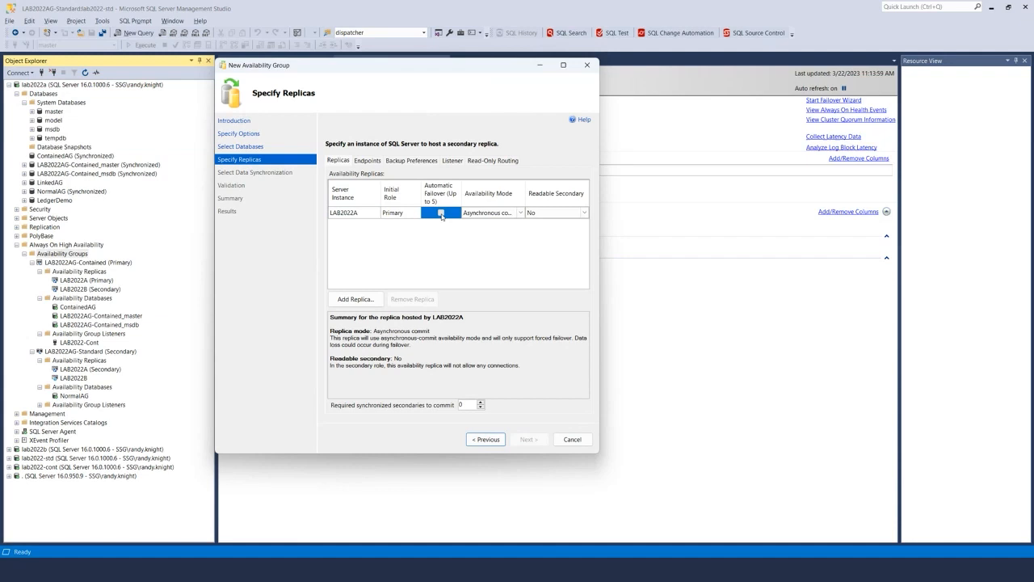
left_click(362, 301)
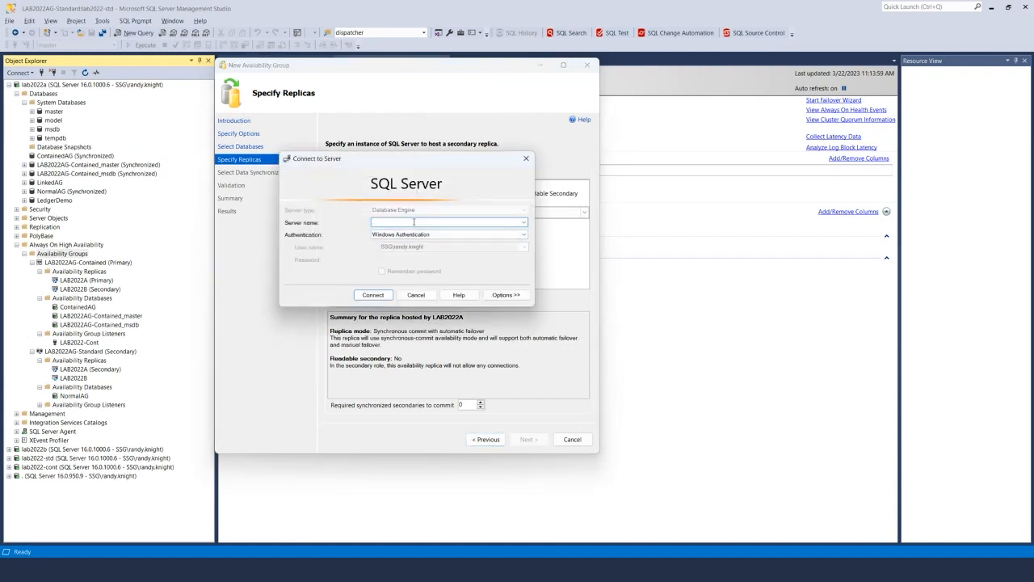
type("LAB2022B")
left_click(374, 295)
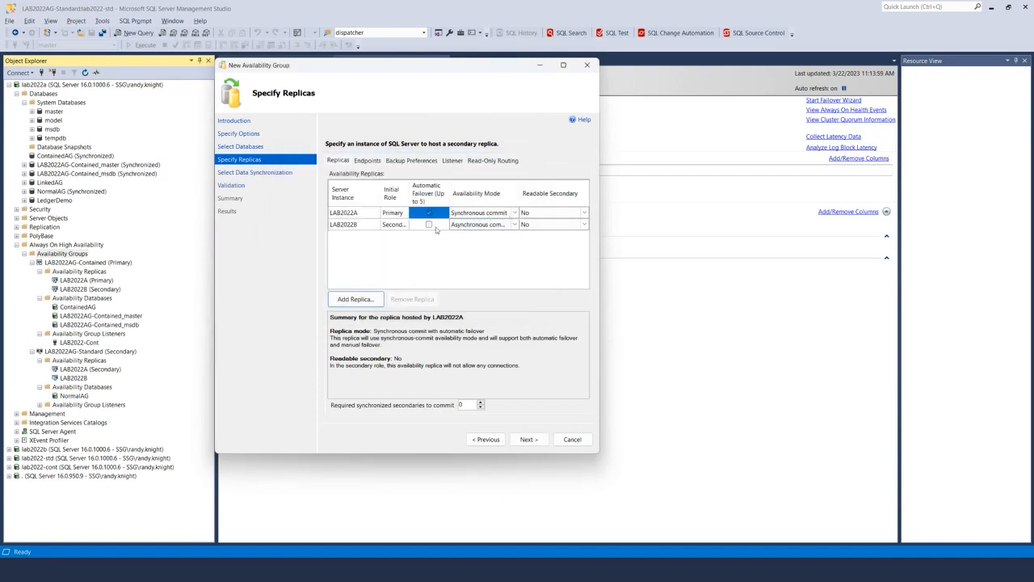
left_click(429, 225)
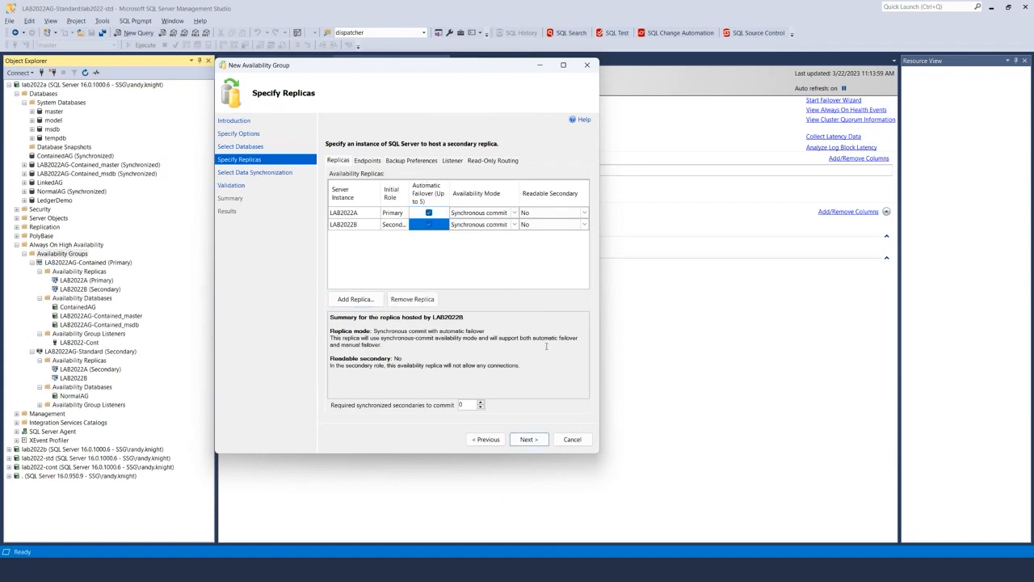
left_click(529, 439)
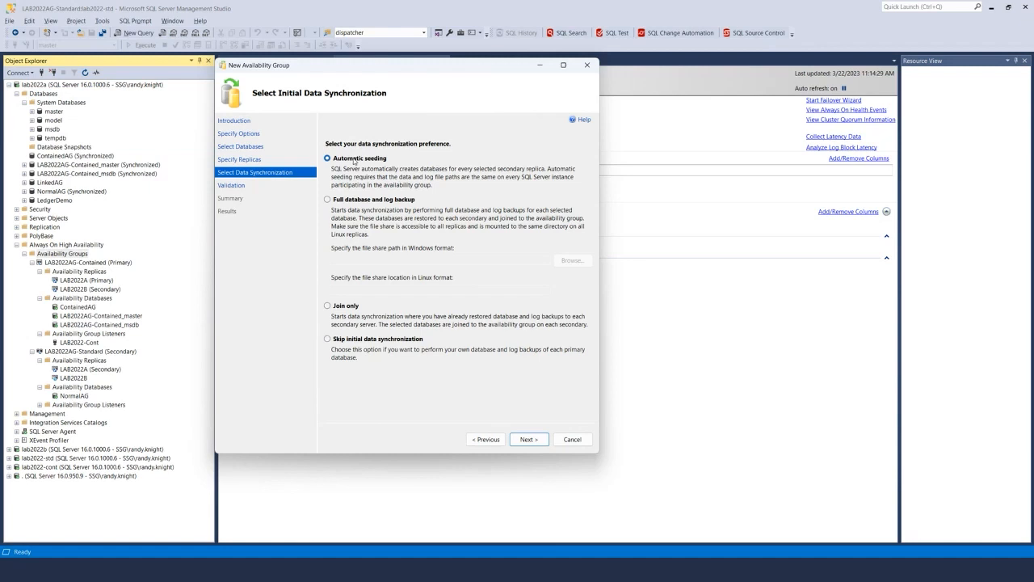
- Choose full database and log backup as the initial data synchronization, run the validation, and continue to the summary
left_click(355, 203)
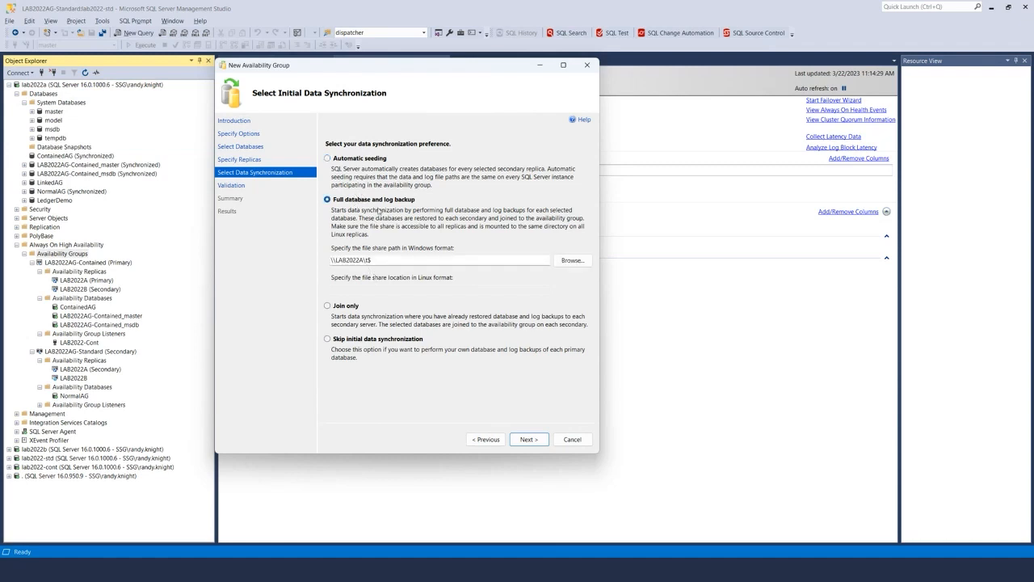
left_click(529, 439)
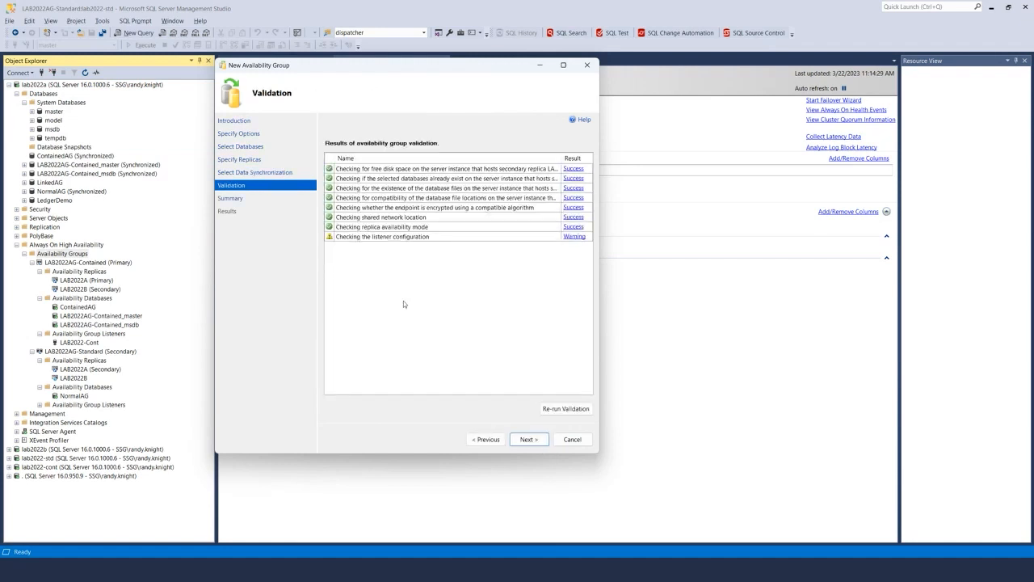
left_click(529, 439)
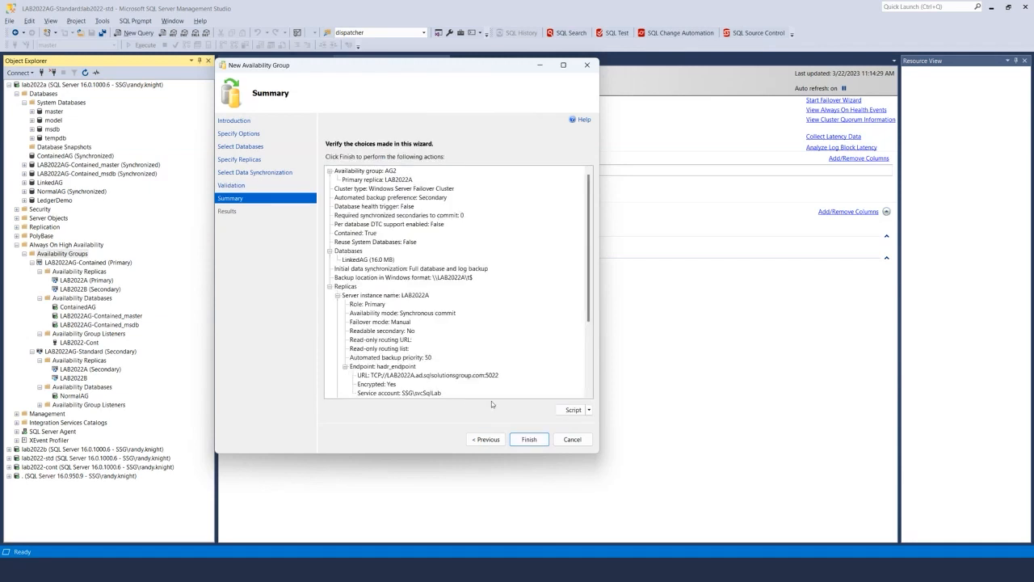
- Script the AG2 configuration to a new query window and cancel the availability group wizard
left_click(573, 410)
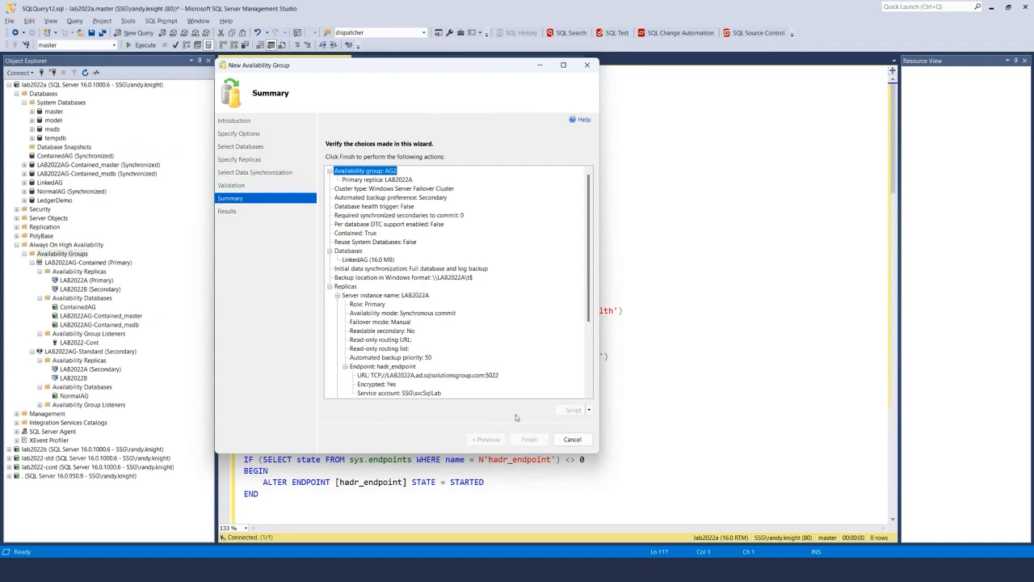
left_click(572, 440)
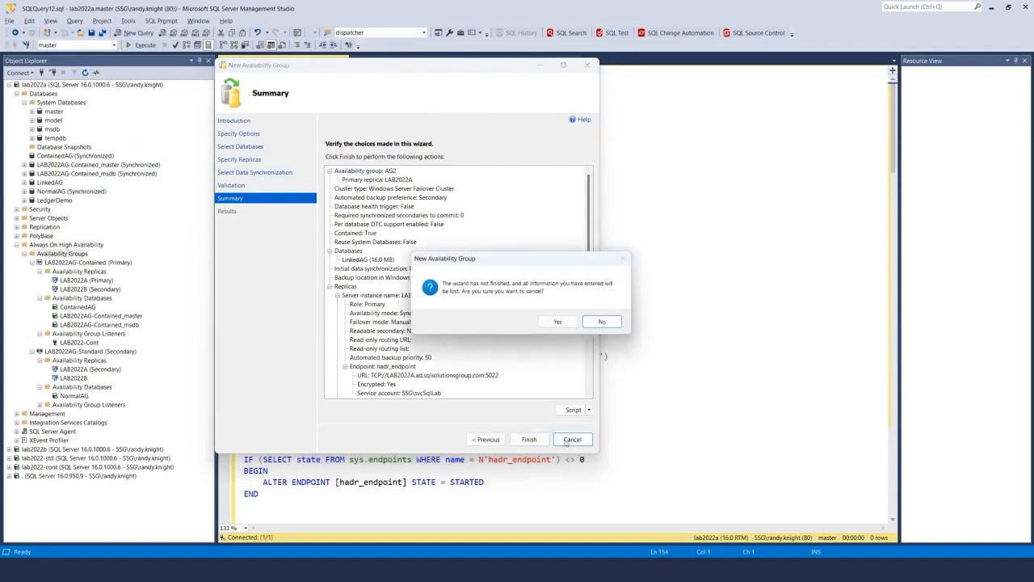
left_click(558, 322)
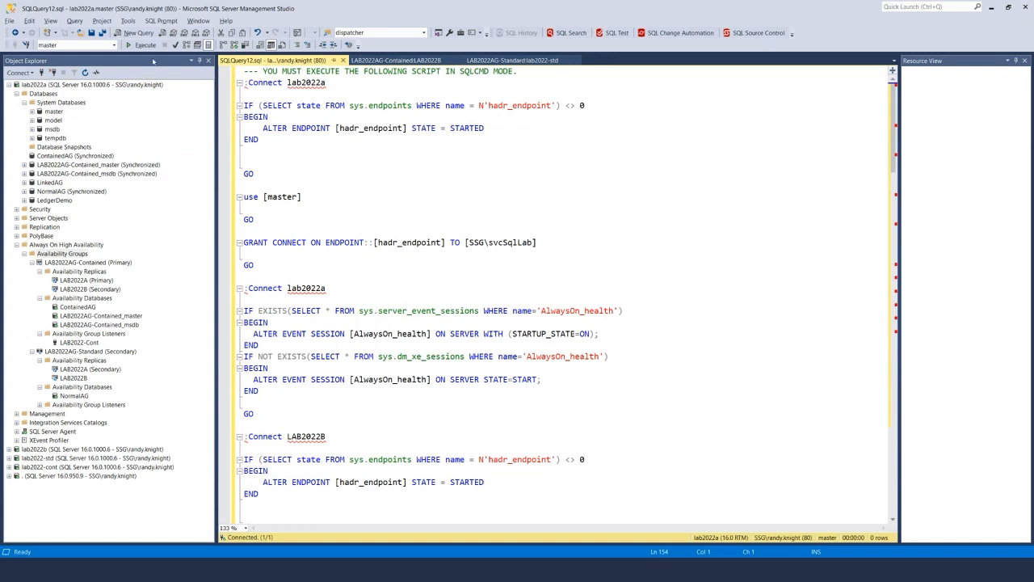
- Turn on SQLCMD mode for the generated script and place the cursor on its second Connect lab2022a line
left_click(75, 21)
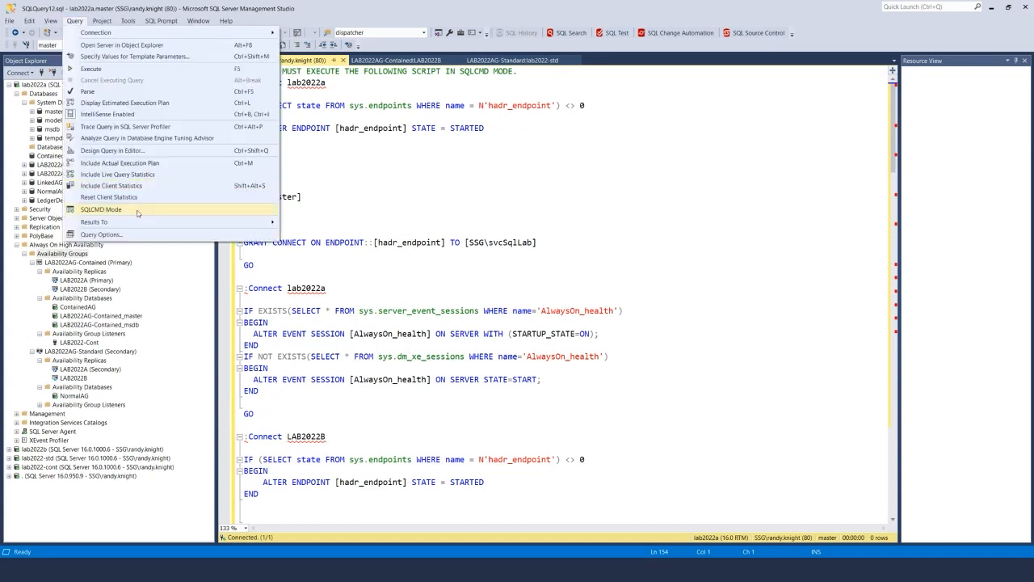
left_click(141, 210)
left_click(338, 83)
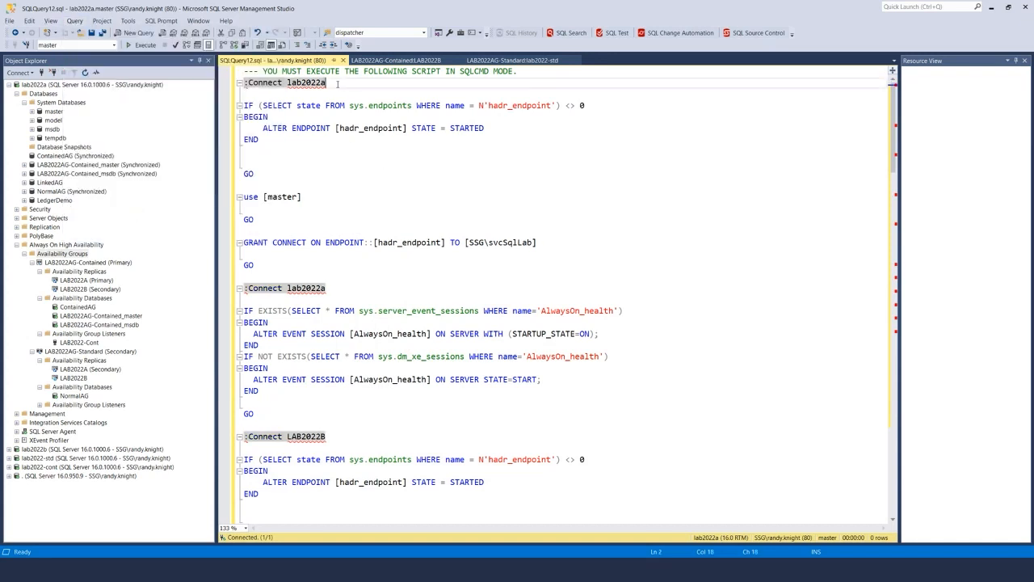
left_click(360, 288)
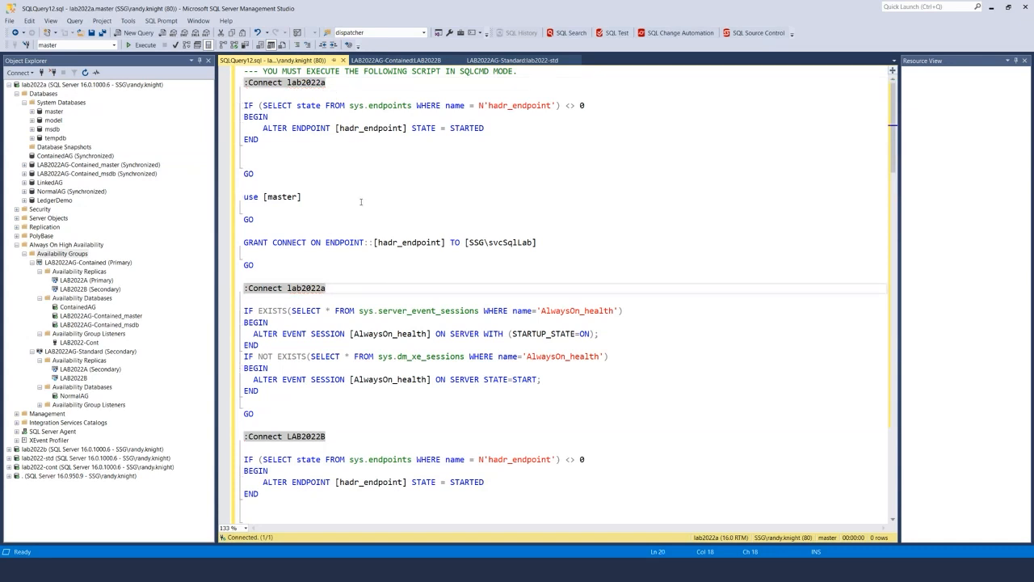
- Review the generated script through its CREATE AVAILABILITY GROUP [AG2] statement with the CONTAINED option
scroll(361, 202, "down", 5)
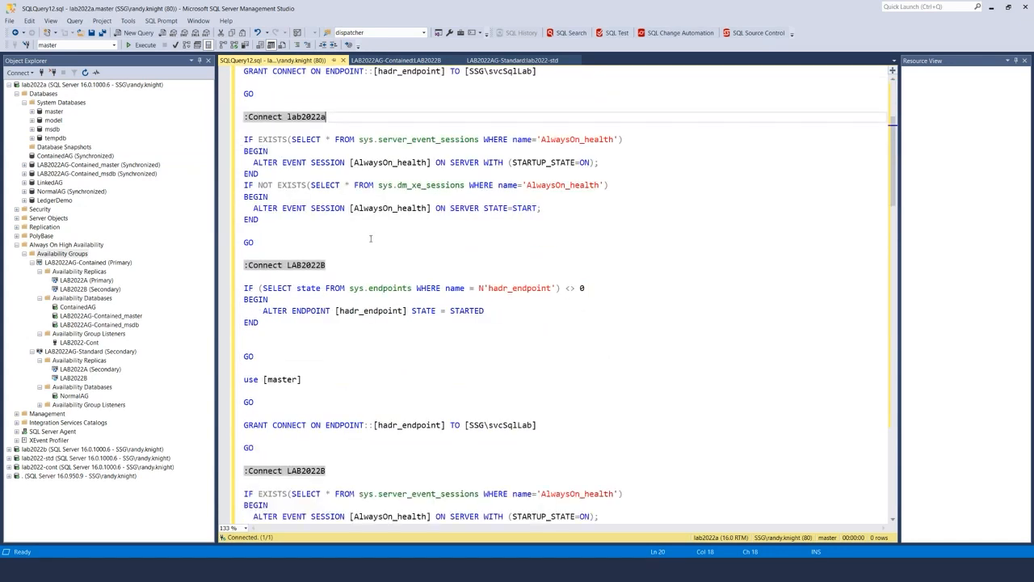
scroll(370, 239, "up", 5)
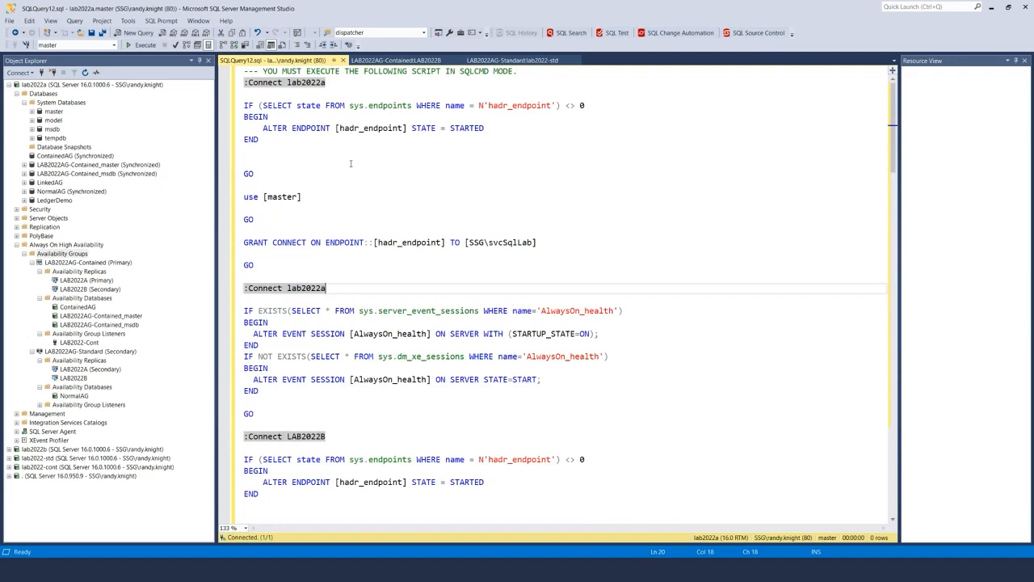
scroll(350, 164, "down", 9)
scroll(350, 164, "down", 7)
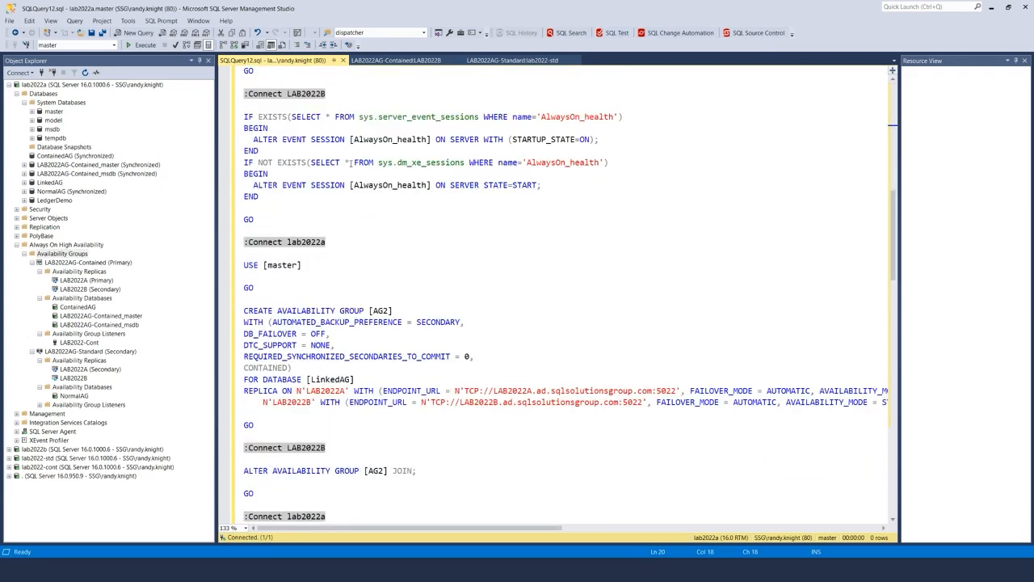
- Examine the options of the CREATE AVAILABILITY GROUP [AG2] statement, highlighting the CONTAINED keyword
scroll(351, 164, "down", 2)
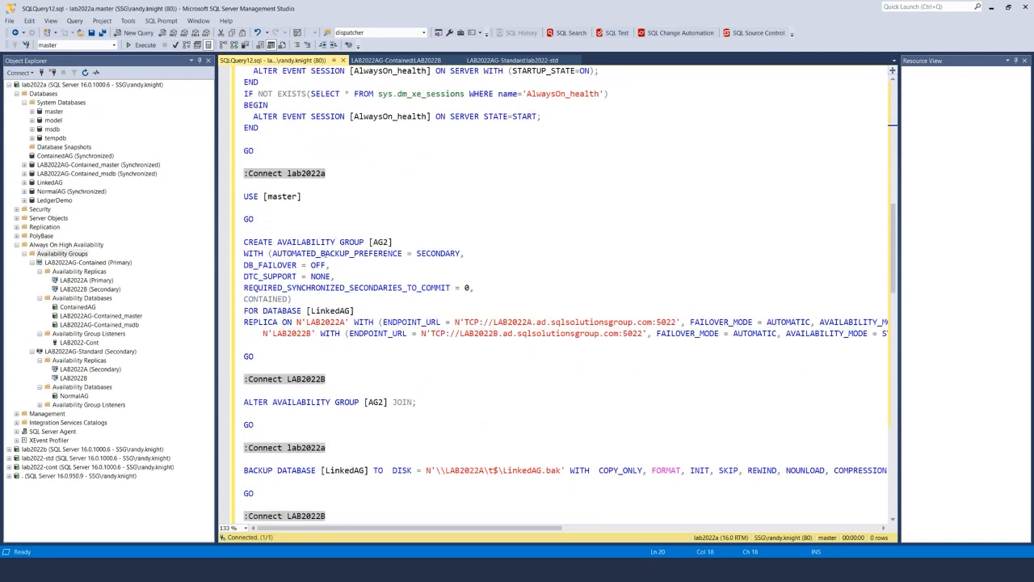
left_click_drag(245, 242, 467, 254)
left_click(395, 266)
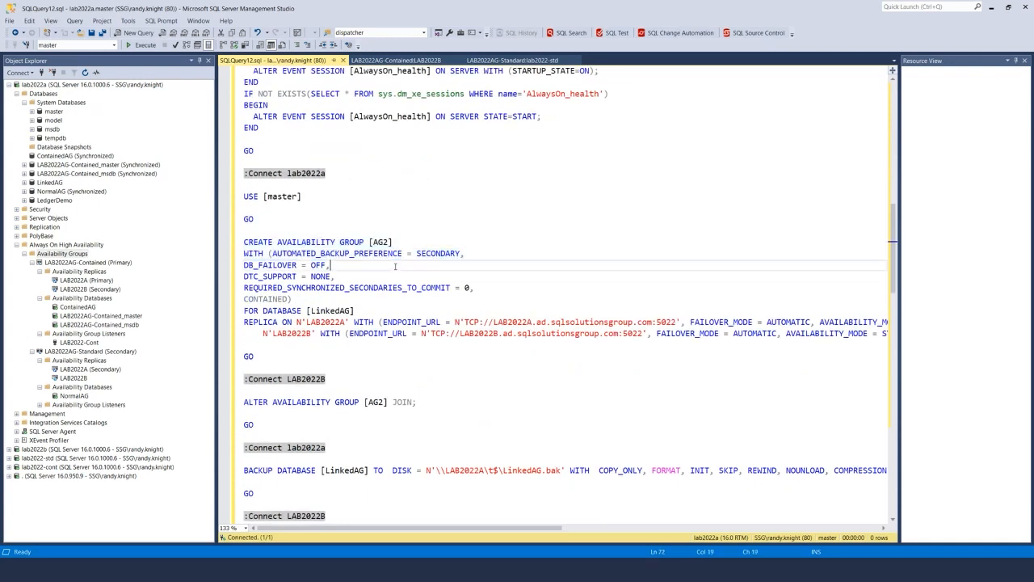
left_click(495, 289)
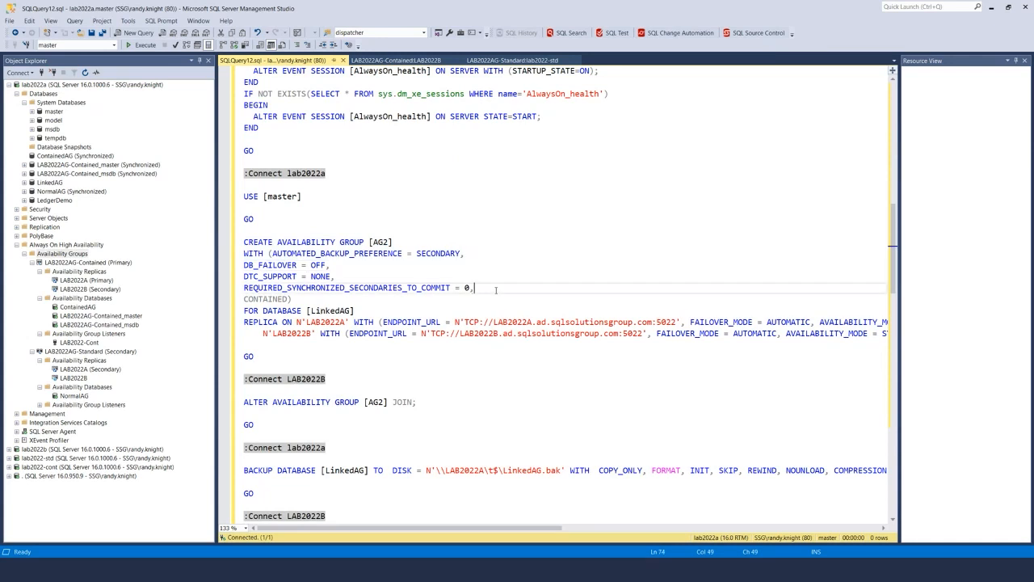
double_click(244, 299)
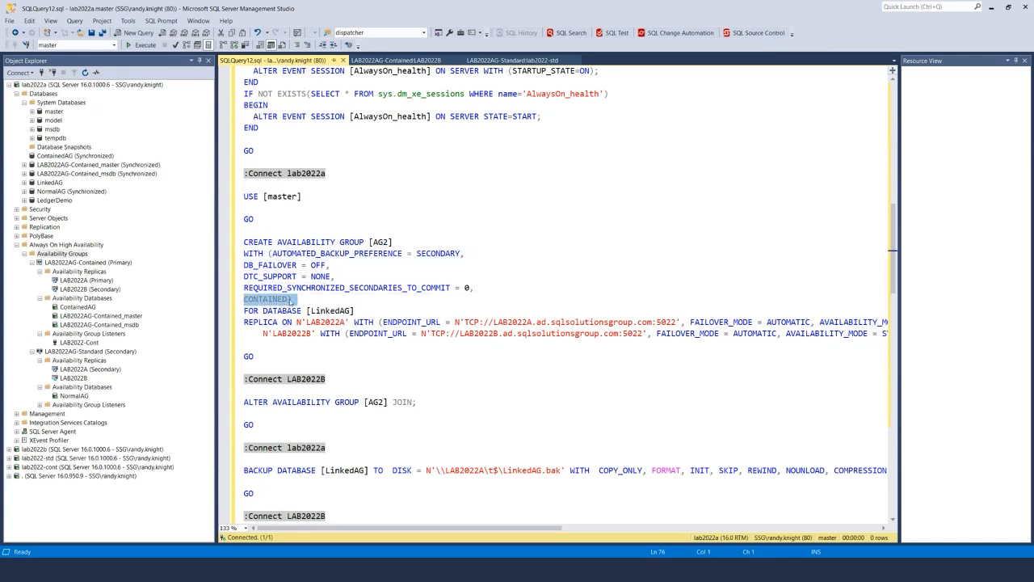
left_click(290, 299)
left_click_drag(289, 299, 243, 299)
left_click(408, 288)
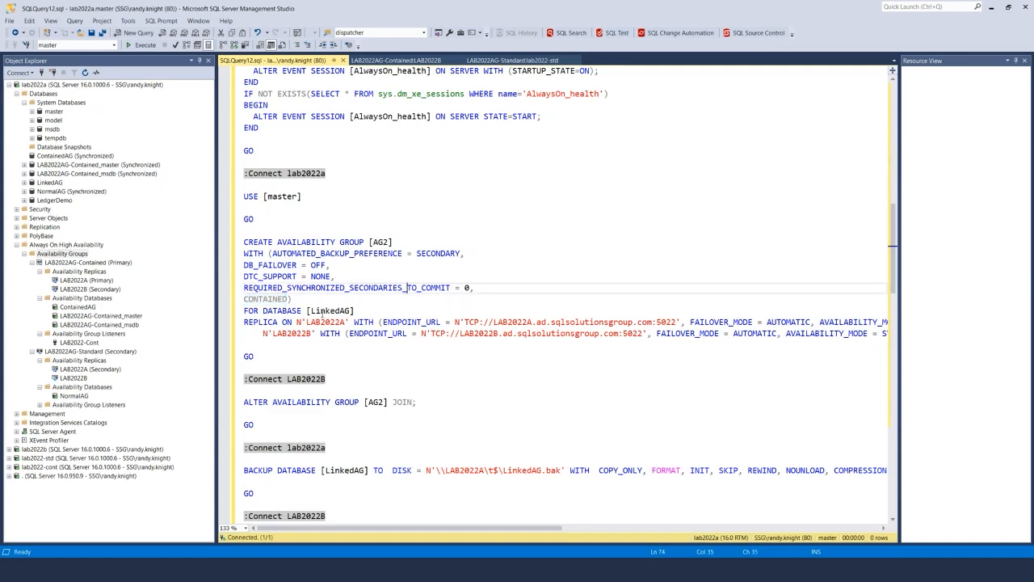
- Review the script's replica join, LinkedAG full and log backup and restore statements, and the wait-for-replica block
scroll(452, 366, "down", 7)
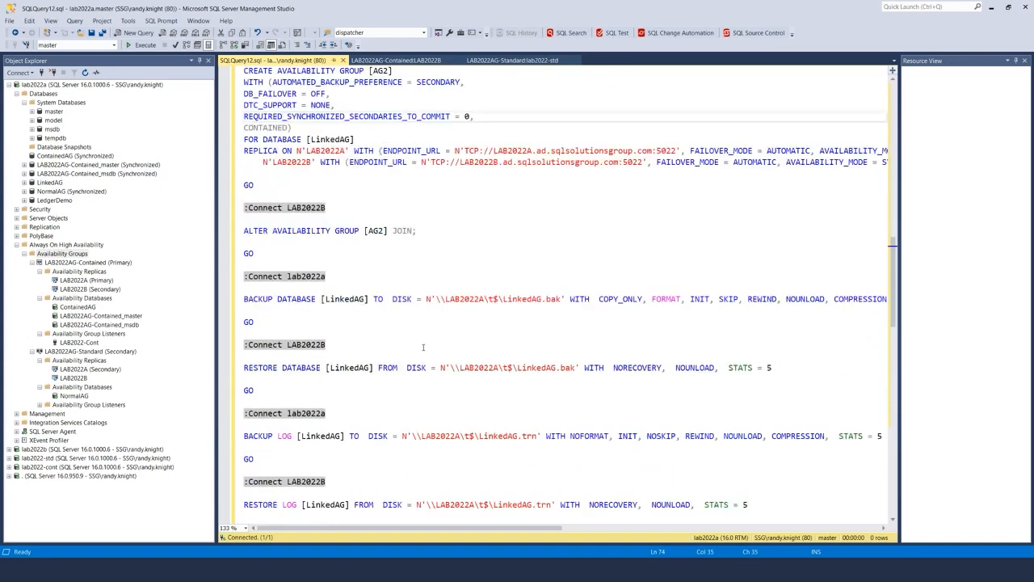
scroll(400, 346, "down", 5)
scroll(400, 346, "up", 5)
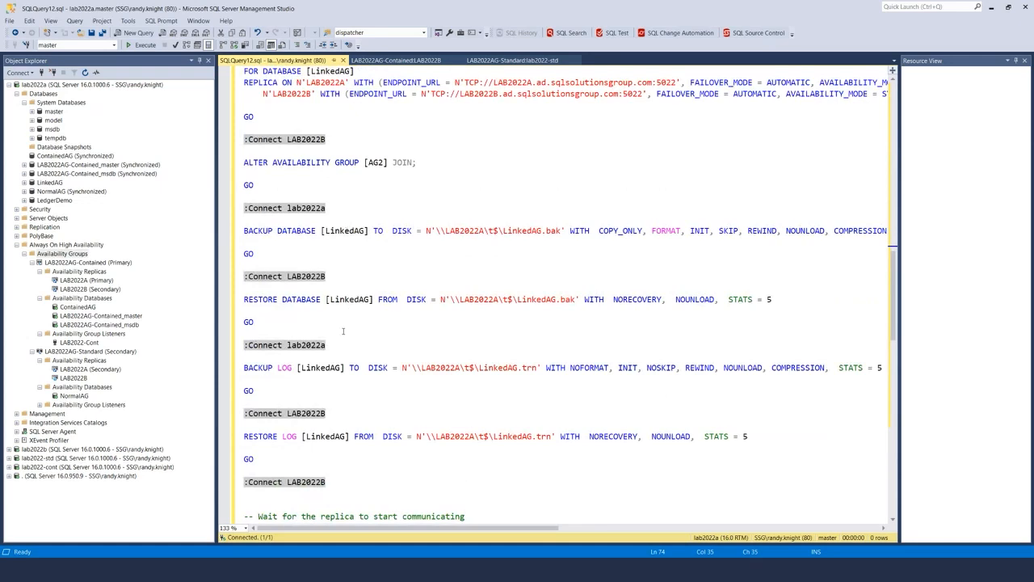
scroll(347, 436, "down", 6)
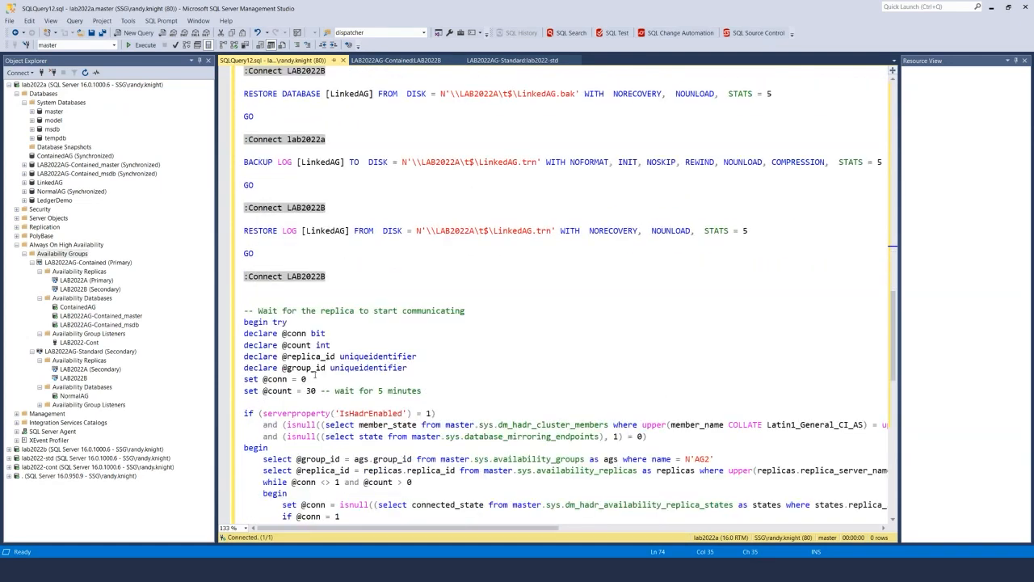
scroll(316, 374, "down", 9)
scroll(313, 404, "up", 12)
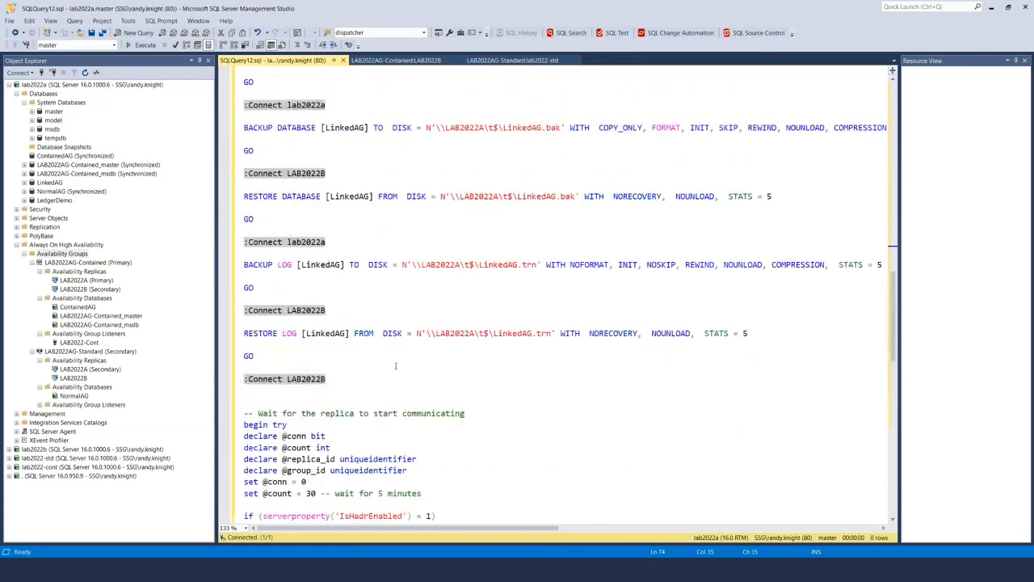
left_click(315, 363)
left_click(367, 380)
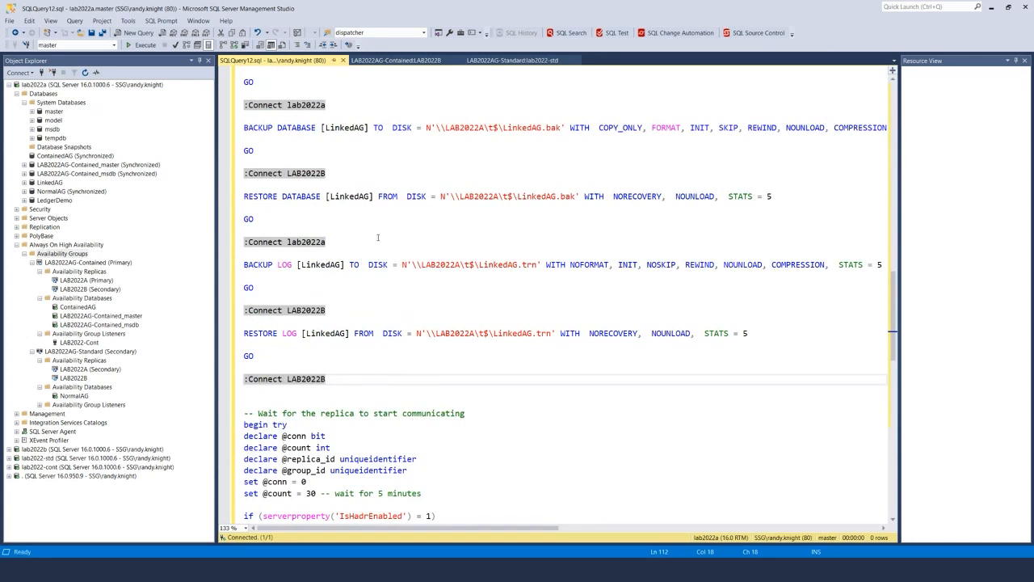
scroll(377, 236, "up", 5)
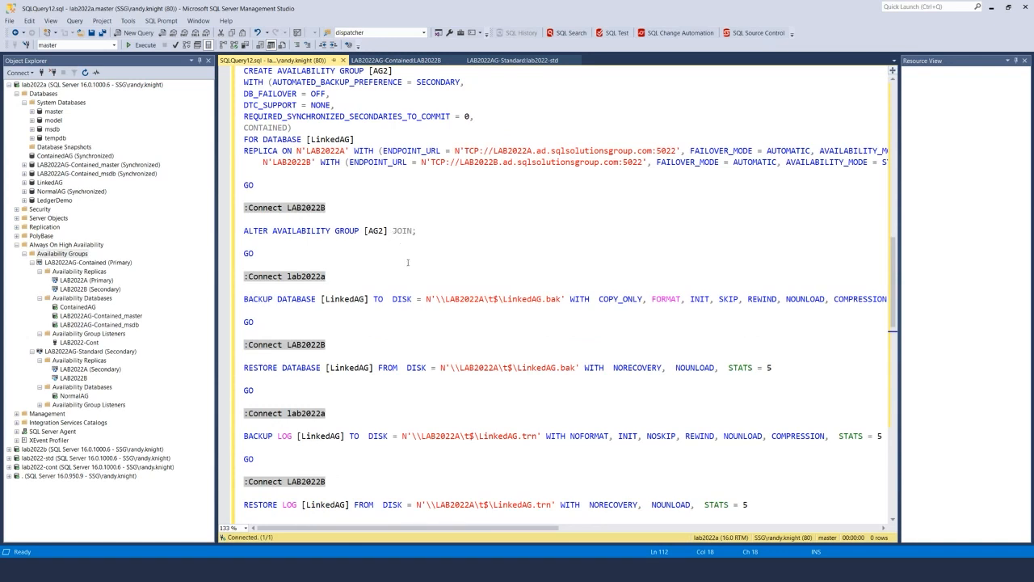
scroll(408, 263, "down", 6)
scroll(421, 312, "down", 9)
scroll(420, 315, "up", 11)
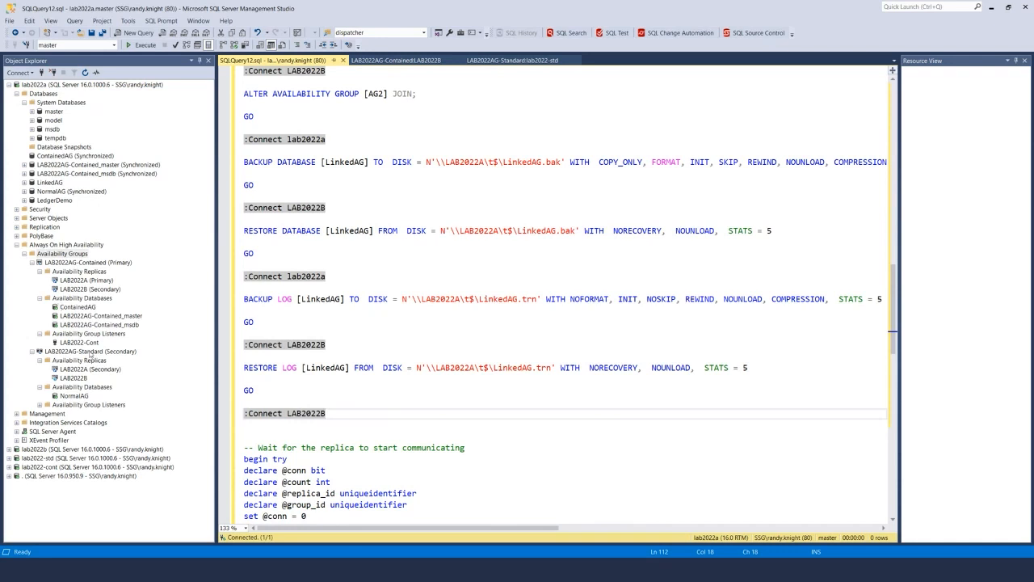
- Try to add a database to the LAB2022AG-Contained availability group from lab2022a
right_click(86, 298)
left_click(124, 304)
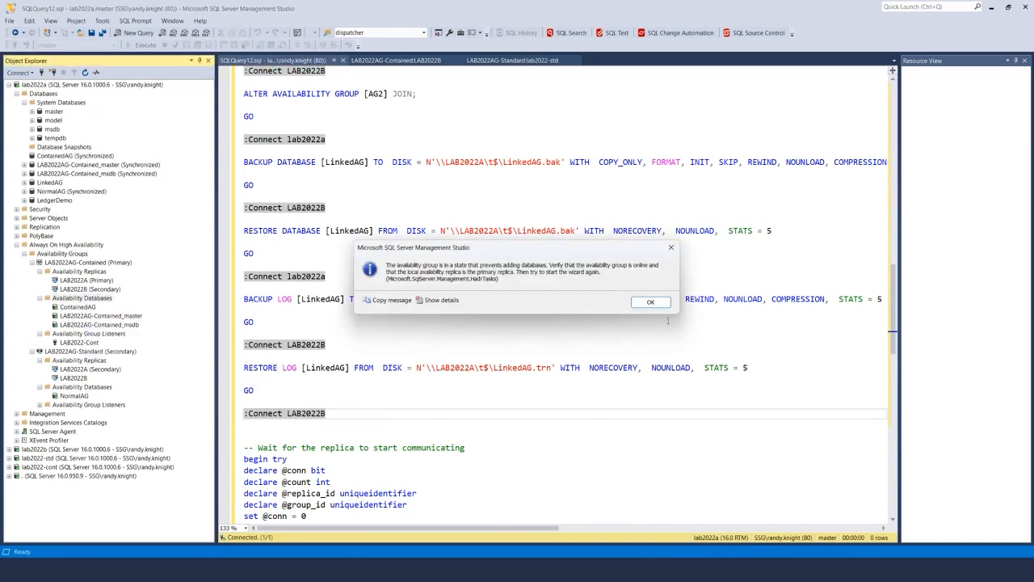
left_click(650, 302)
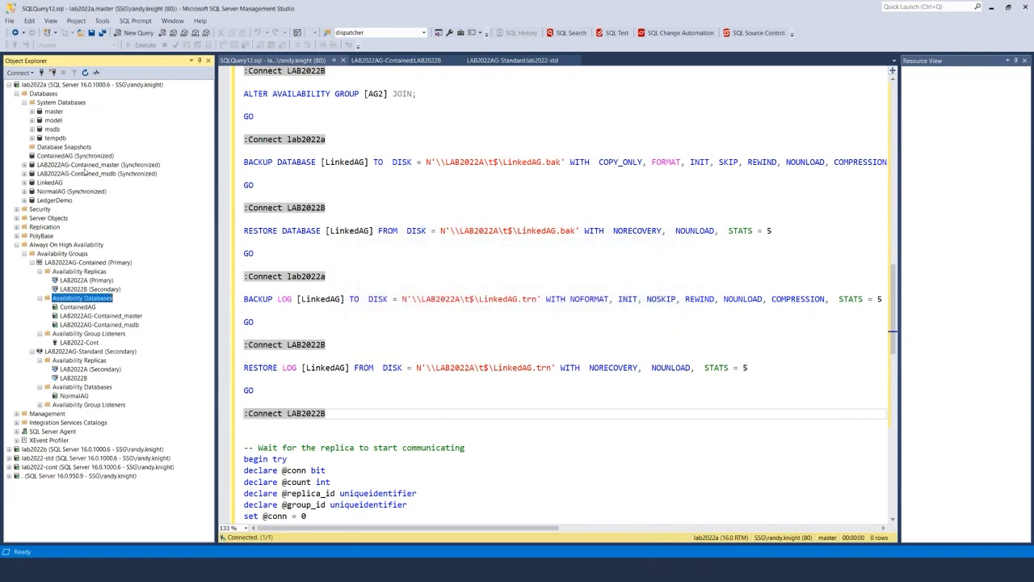
- Narrow the Object Explorer pane to give the script more width, and look over the AG2 script again
left_click_drag(217, 143, 185, 143)
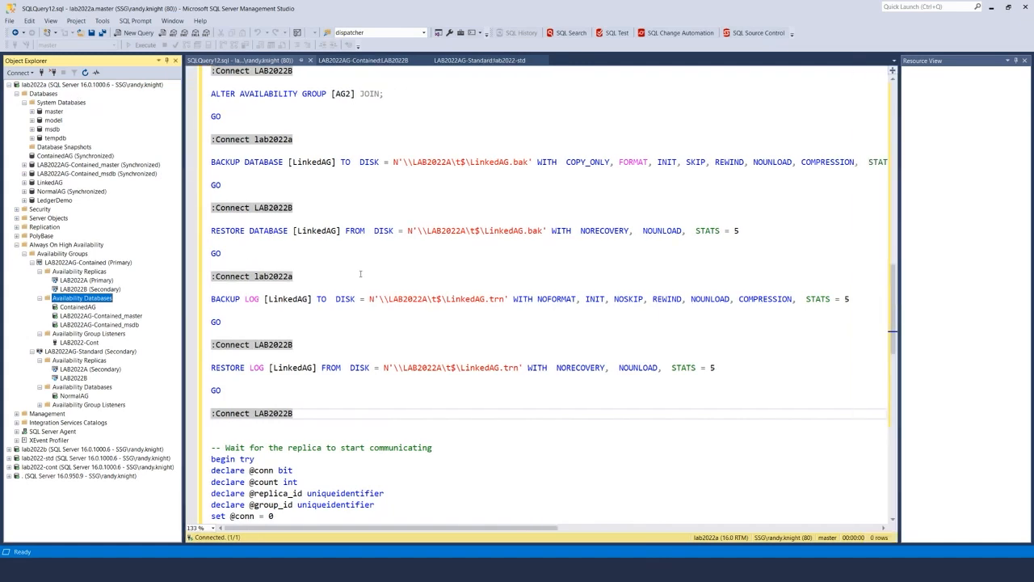
scroll(464, 251, "down", 9)
scroll(421, 279, "up", 15)
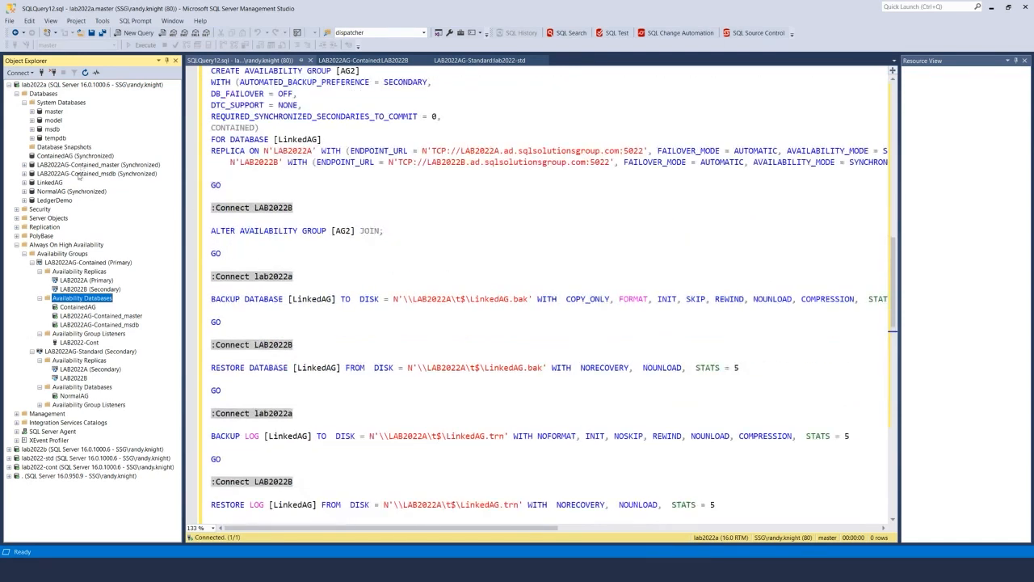
- Collapse the Databases folder of lab2022a and show the LAB2022AG-Contained dashboard
left_click(80, 173)
left_click(16, 93)
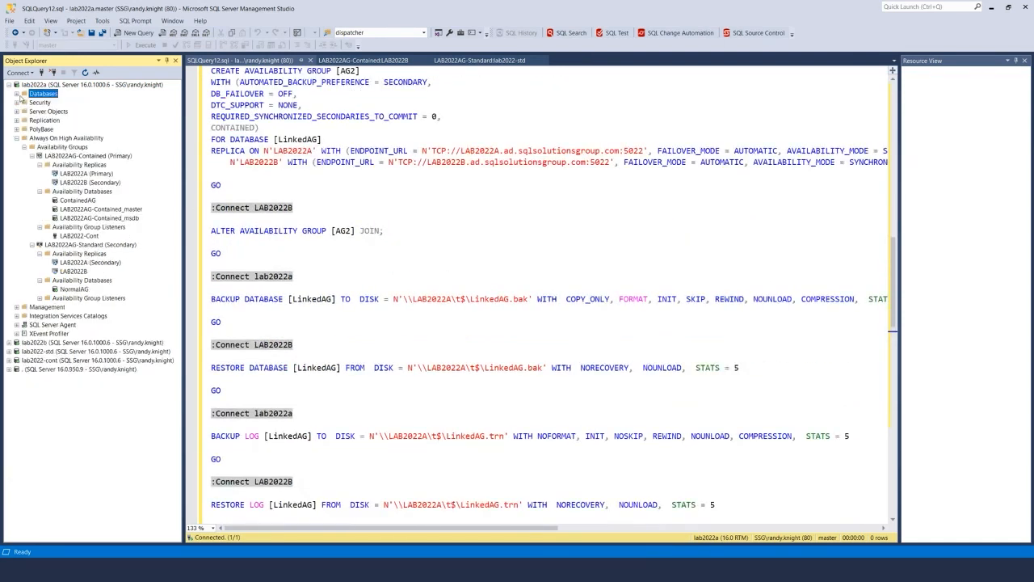
left_click(8, 84)
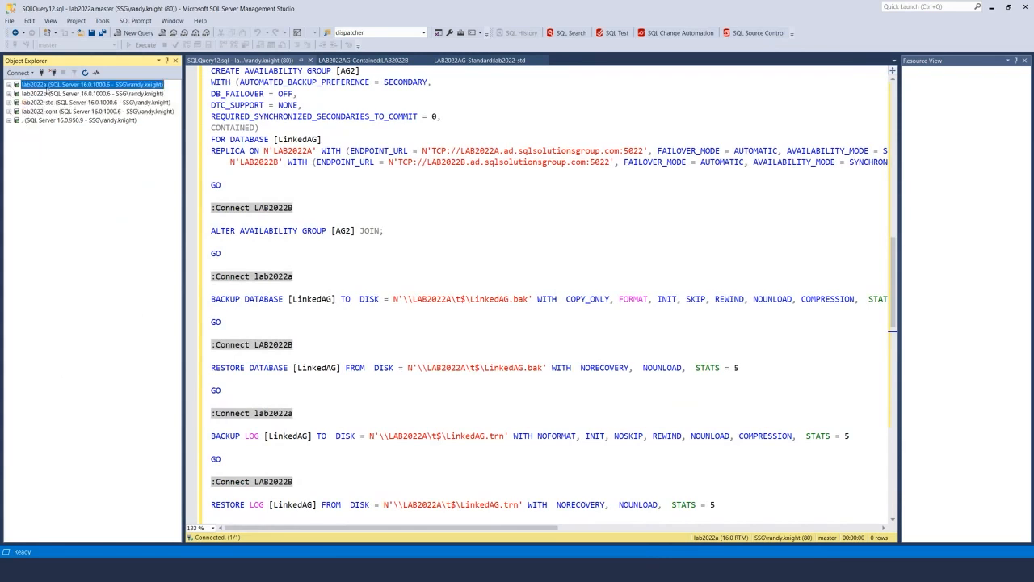
left_click(9, 85)
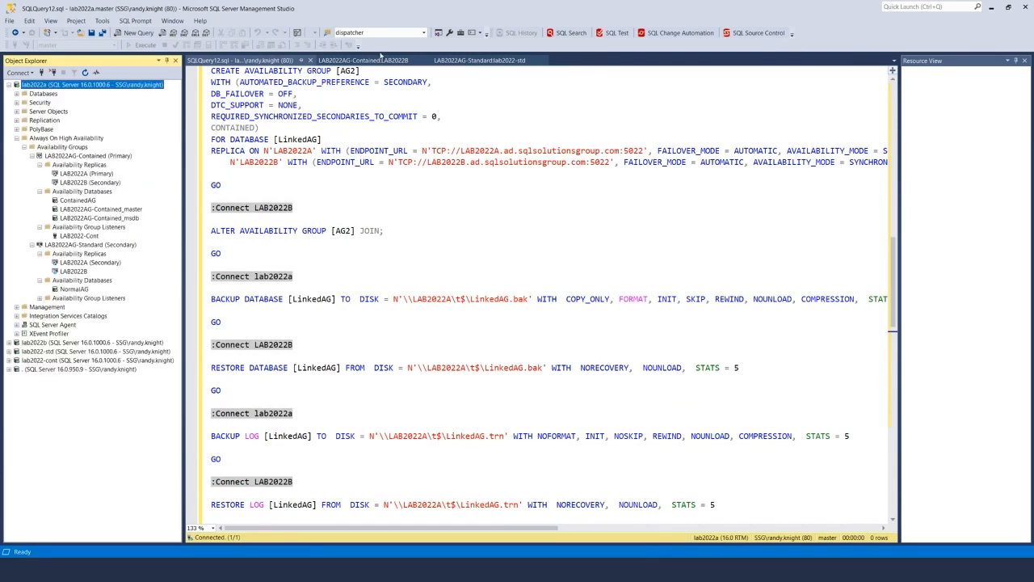
left_click(376, 60)
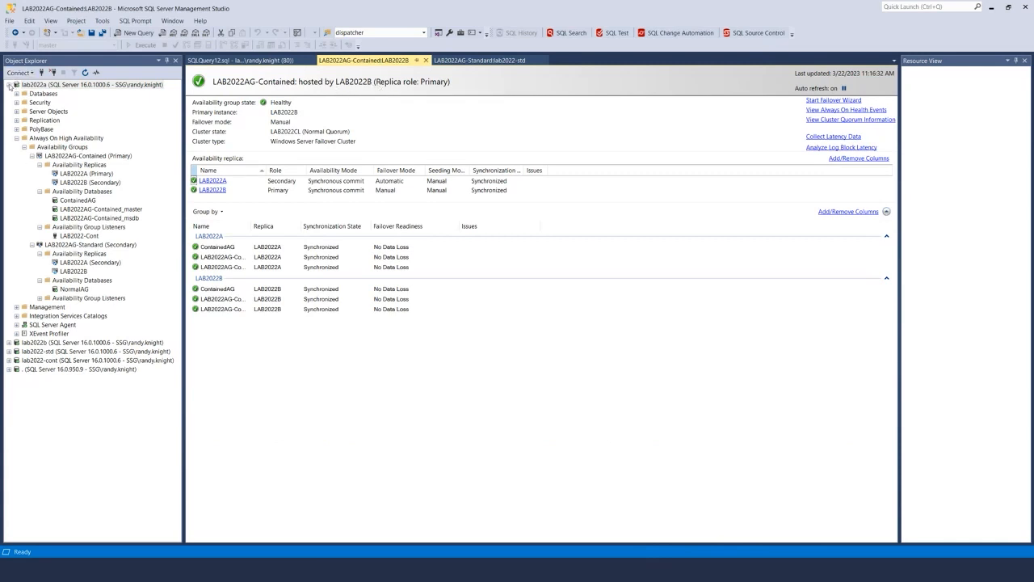
- Collapse lab2022a, expand lab2022b, and examine its ContainedAG, LAB2022AG-Contained_master and LAB2022AG-Contained_msdb databases
left_click(8, 84)
left_click(8, 94)
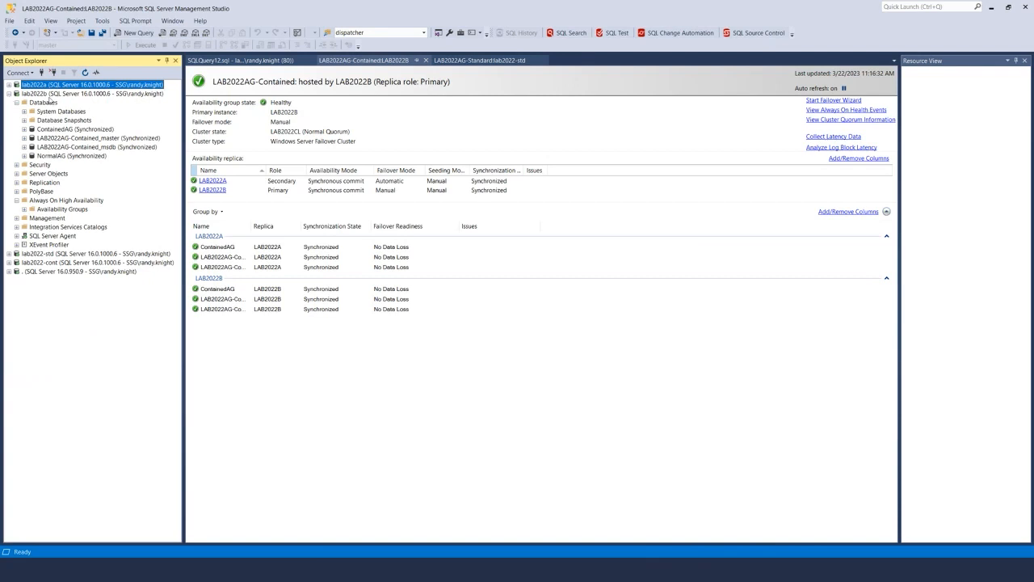
left_click(36, 94)
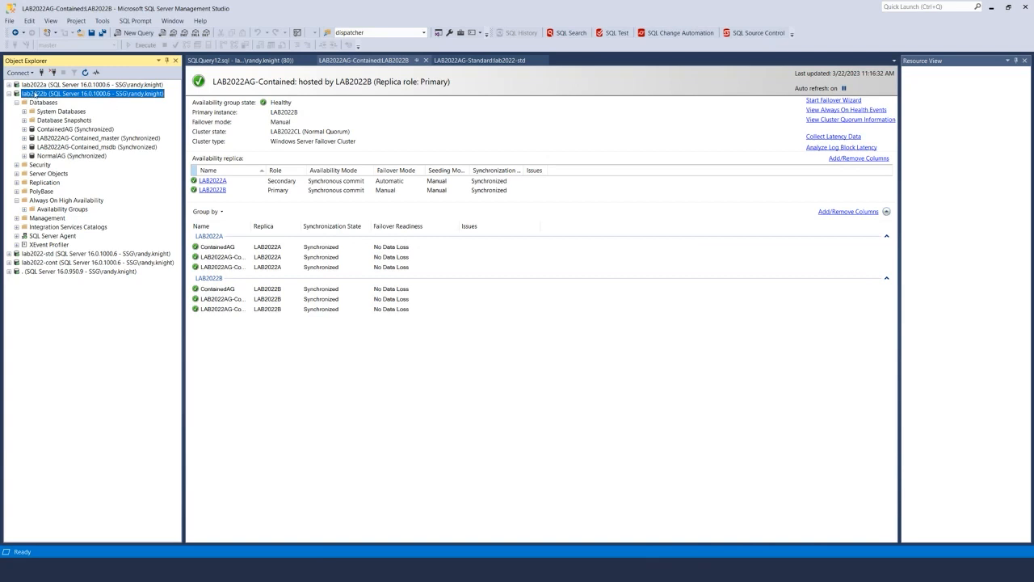
left_click(51, 130)
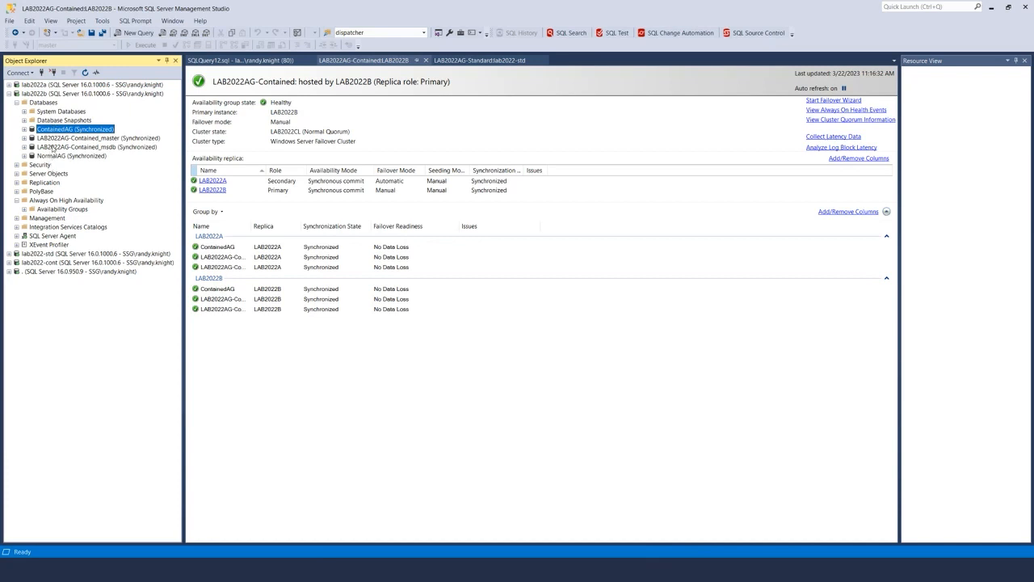
left_click(56, 138)
left_click(57, 147)
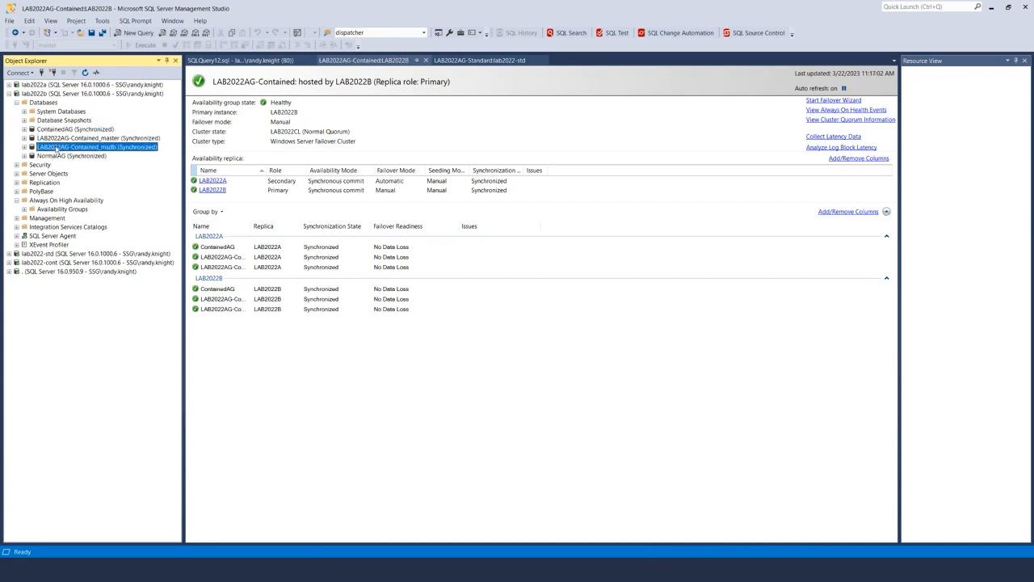
left_click(58, 139)
left_click(58, 147)
left_click(58, 138)
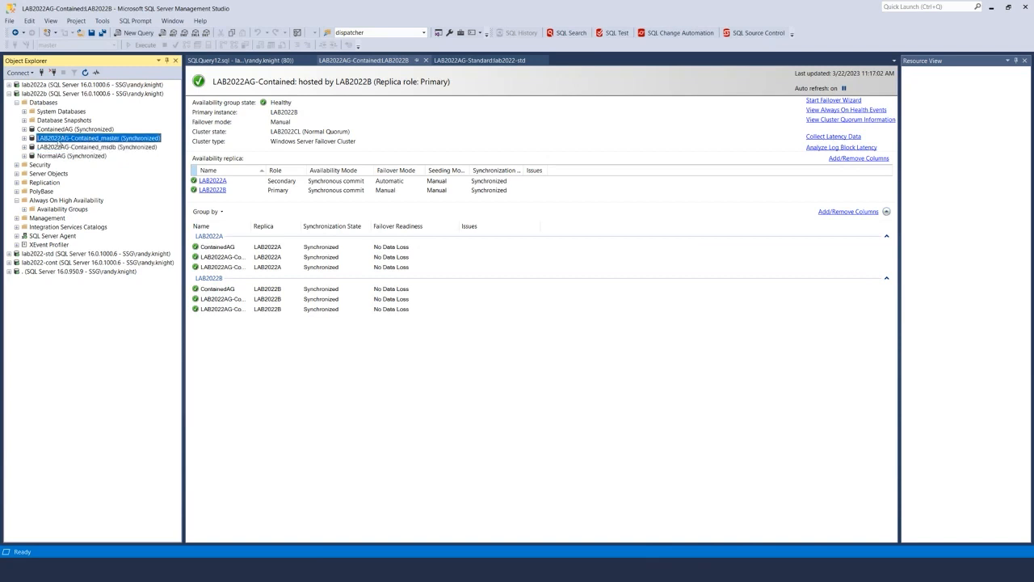
left_click(58, 129)
left_click(142, 139)
left_click(64, 148)
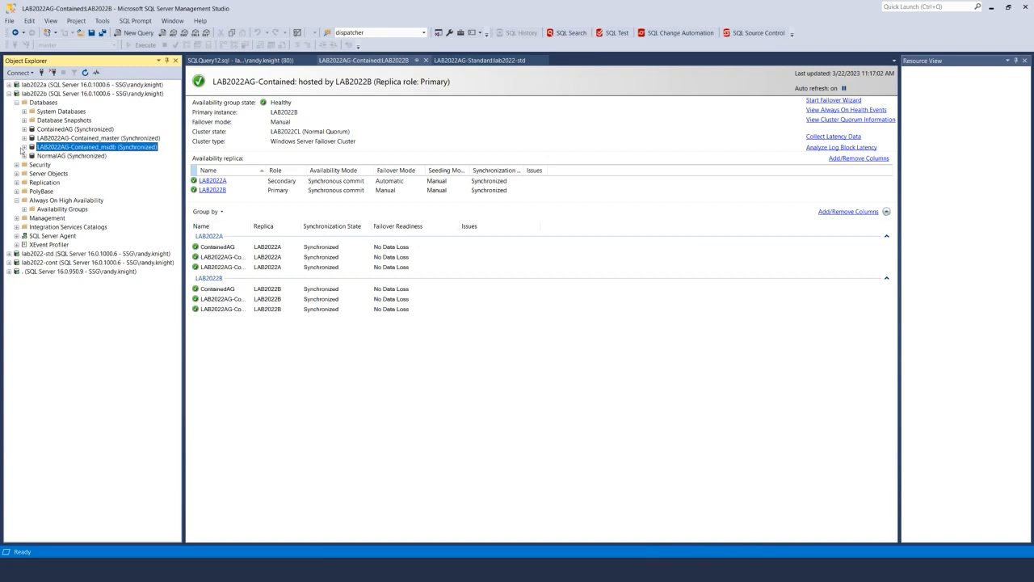
- Inspect the Tables folder of the LAB2022AG-Contained_msdb database on lab2022b, and collapse the database again
left_click(24, 147)
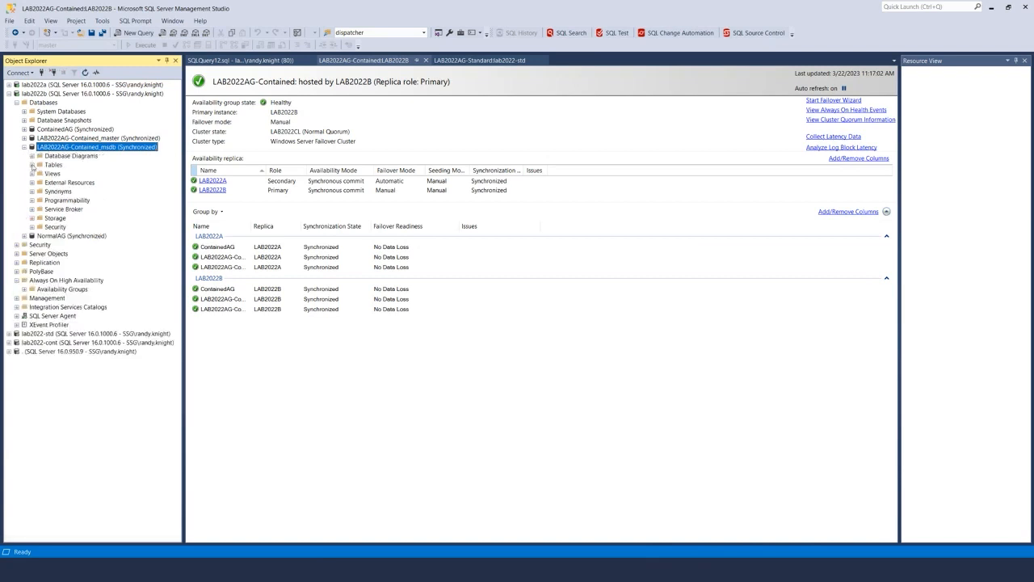
left_click(32, 165)
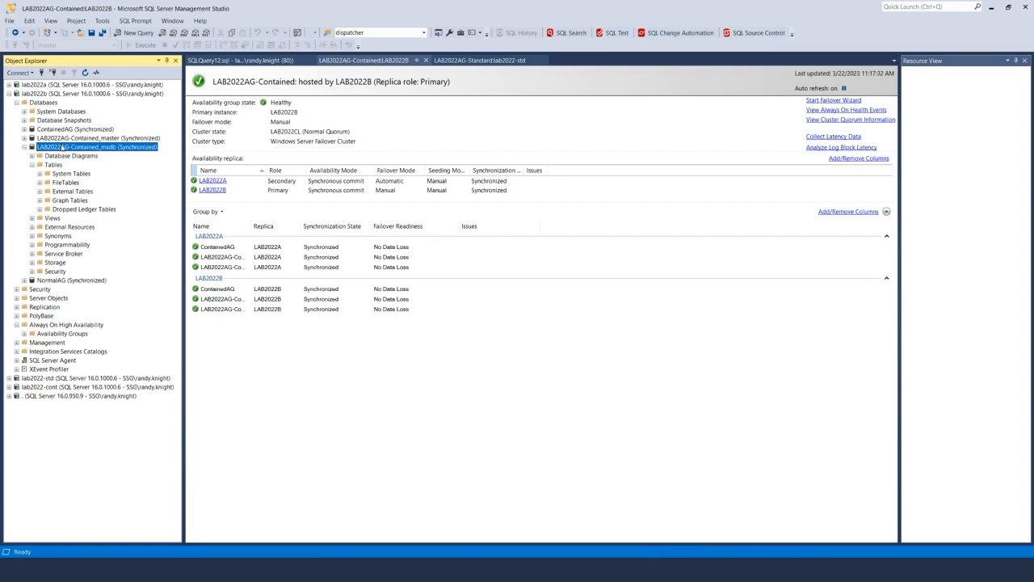
left_click(24, 147)
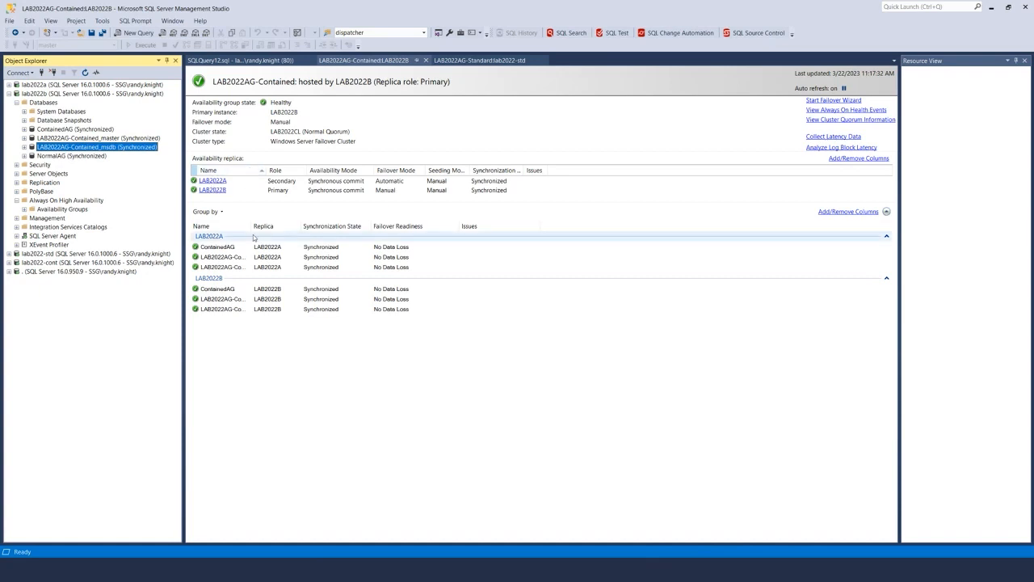
- Widen the Name column of the dashboard's database list to show full names, and select ContainedAG on LAB2022A
left_click_drag(253, 225, 298, 225)
left_click(225, 247)
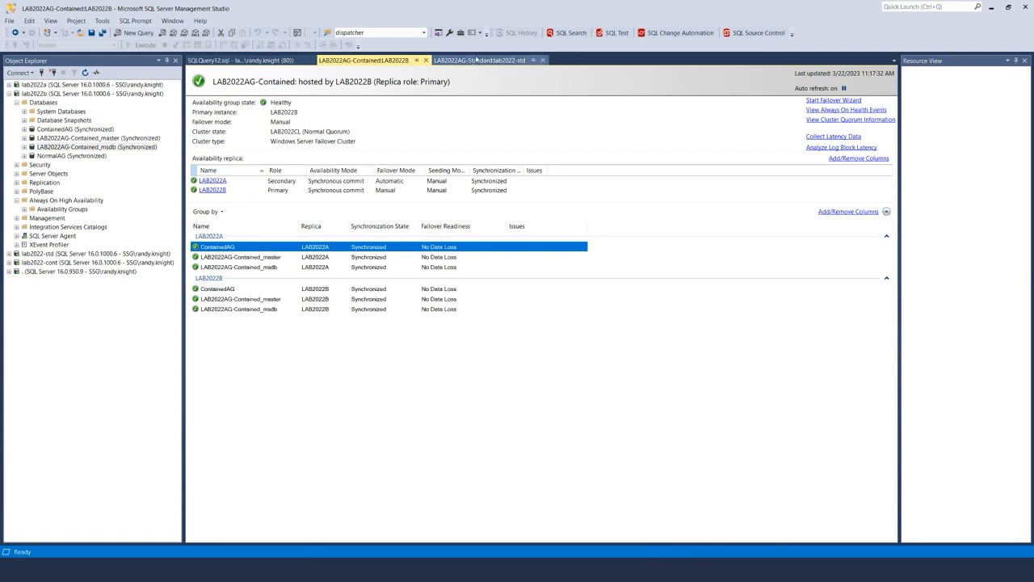
- Show the LAB2022AG-Standard dashboard and examine its NormalAG database alongside the databases listed under the lab2022-std listener
left_click(476, 60)
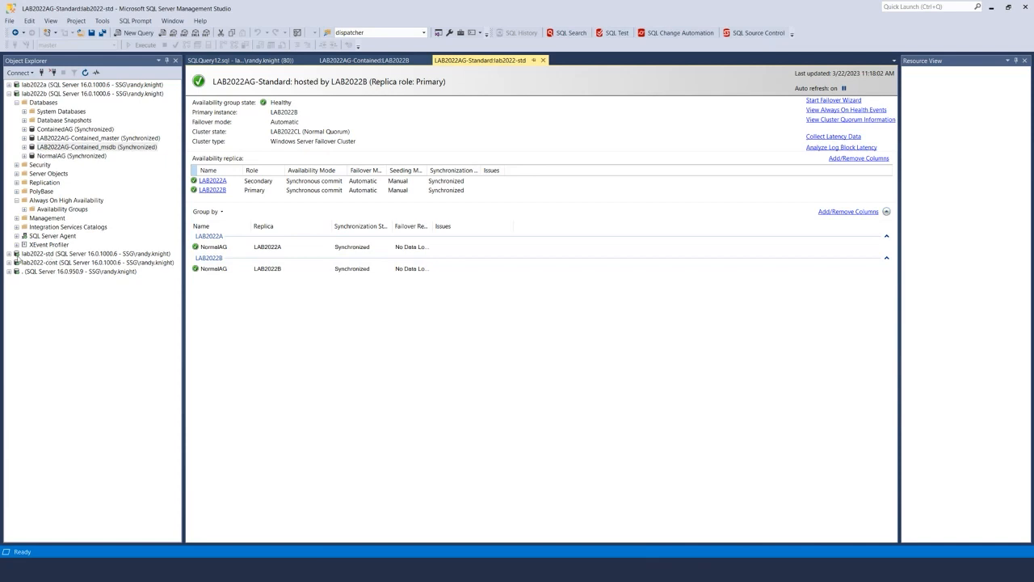
left_click(8, 254)
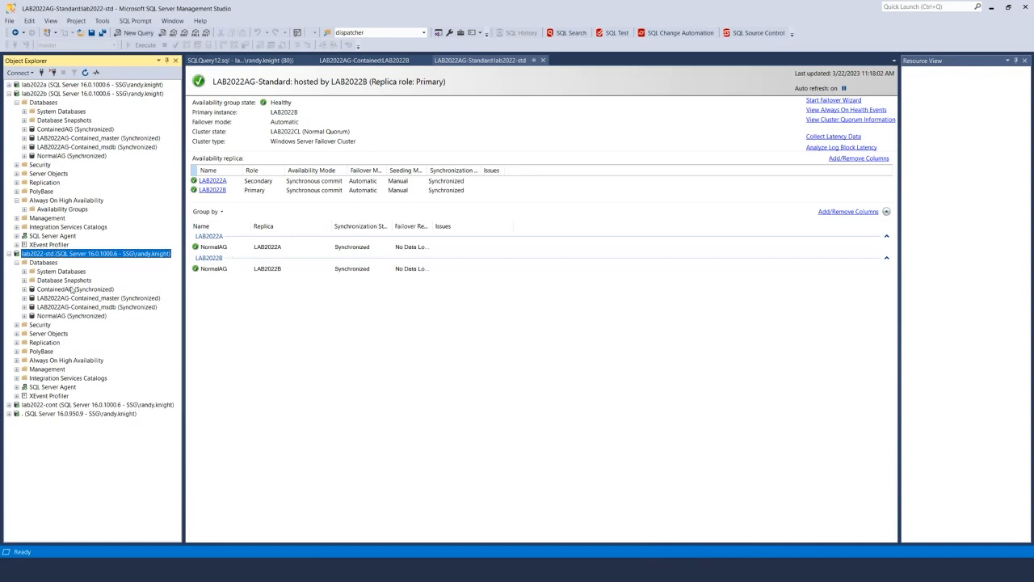
left_click(55, 316)
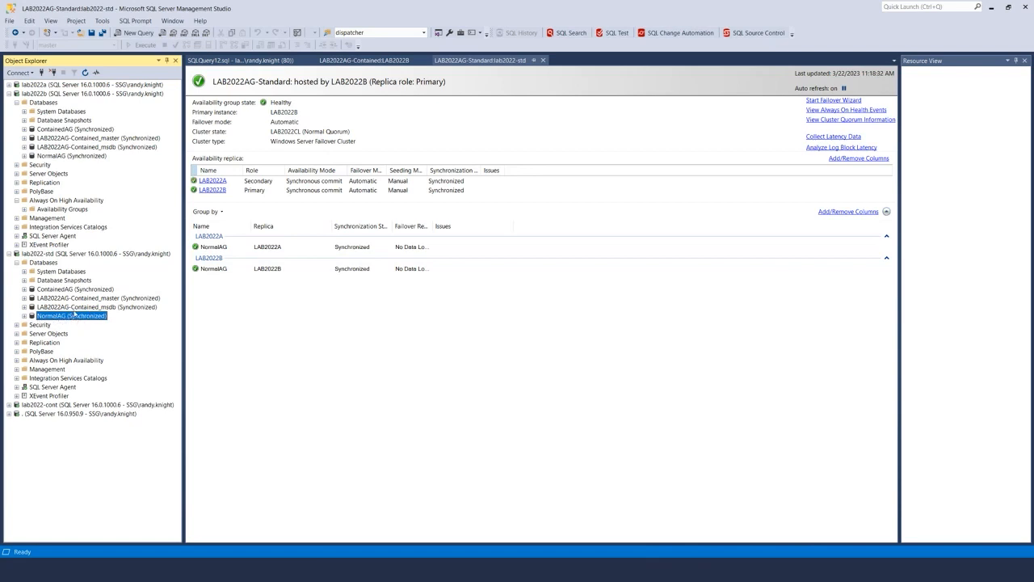
key("Up")
key("Up")
key("Up")
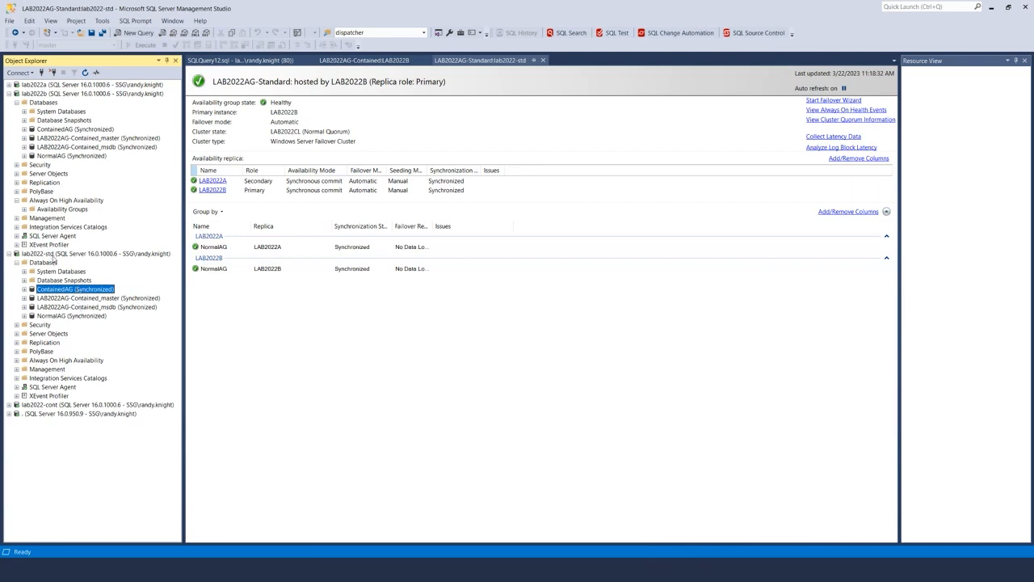
left_click(484, 61)
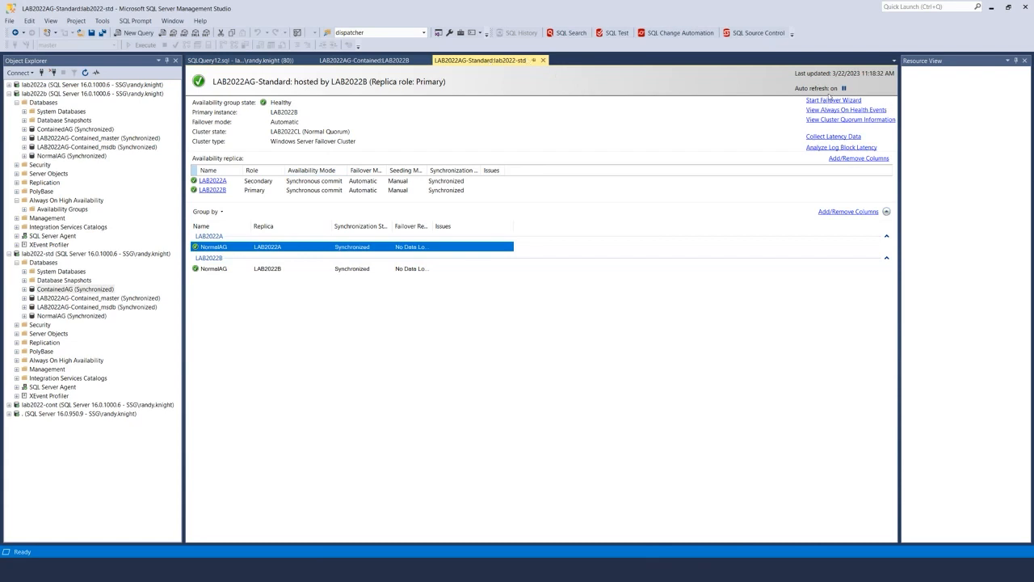
- Fail over the LAB2022AG-Standard availability group to LAB2022A with the failover wizard, connecting to that replica and closing the finished wizard
left_click(832, 100)
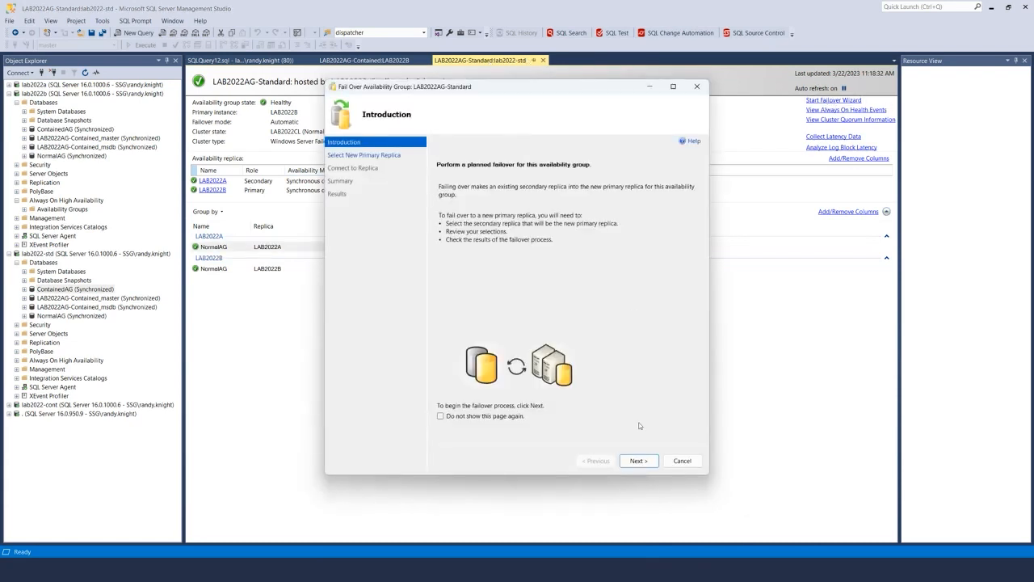
left_click(639, 460)
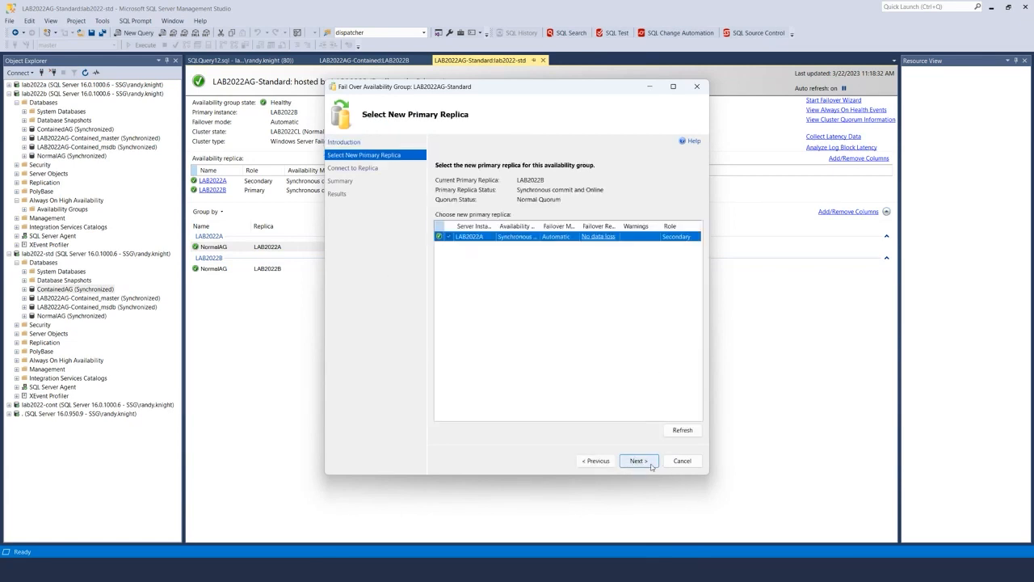
left_click(638, 460)
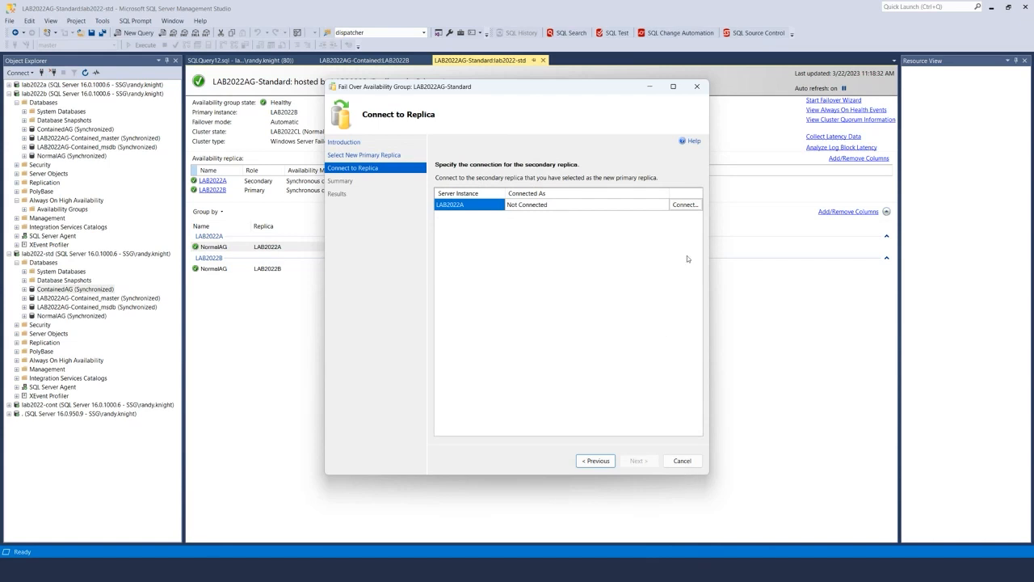
left_click(689, 210)
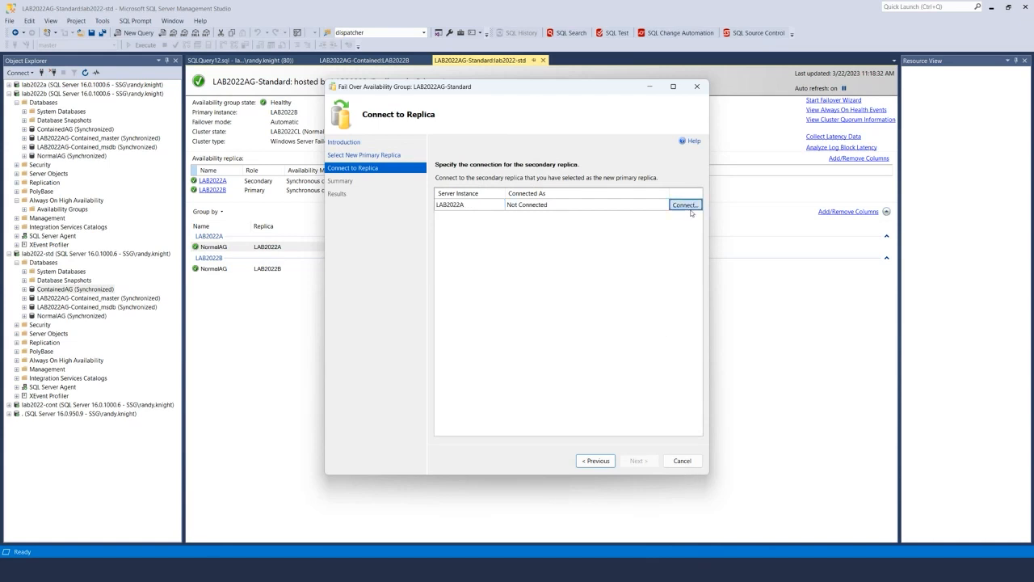
key("Return")
left_click(639, 461)
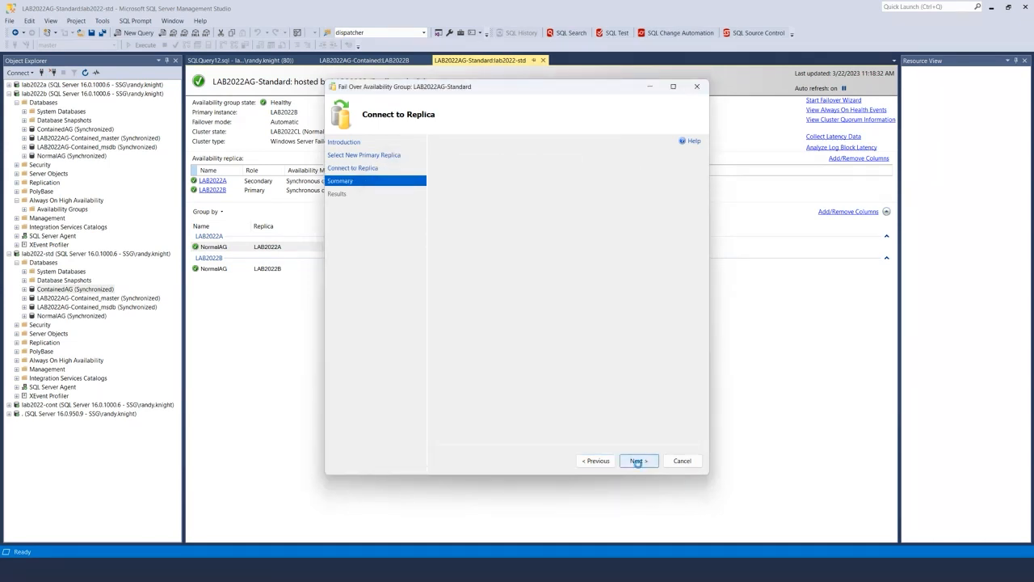
left_click(638, 462)
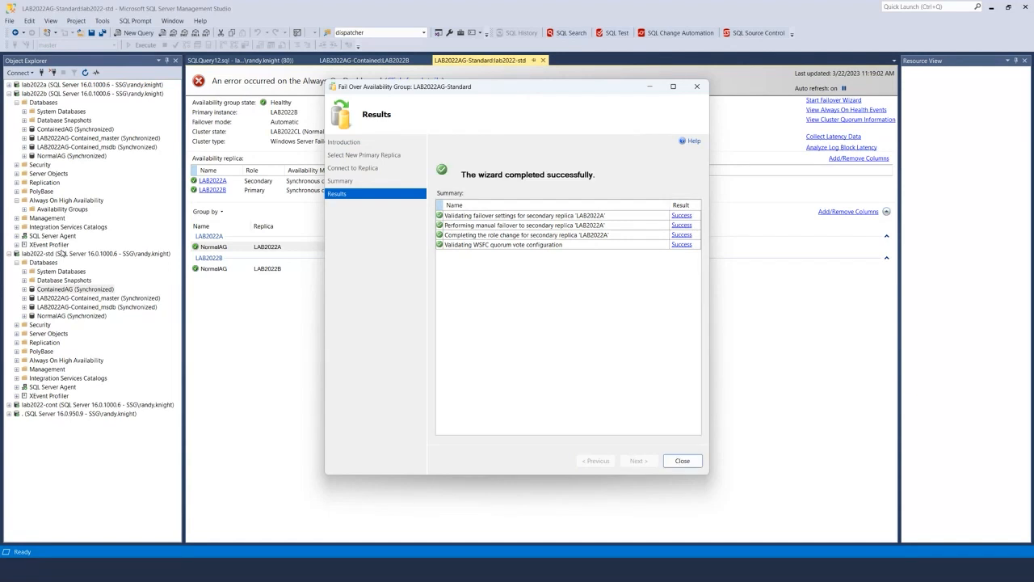
left_click(684, 461)
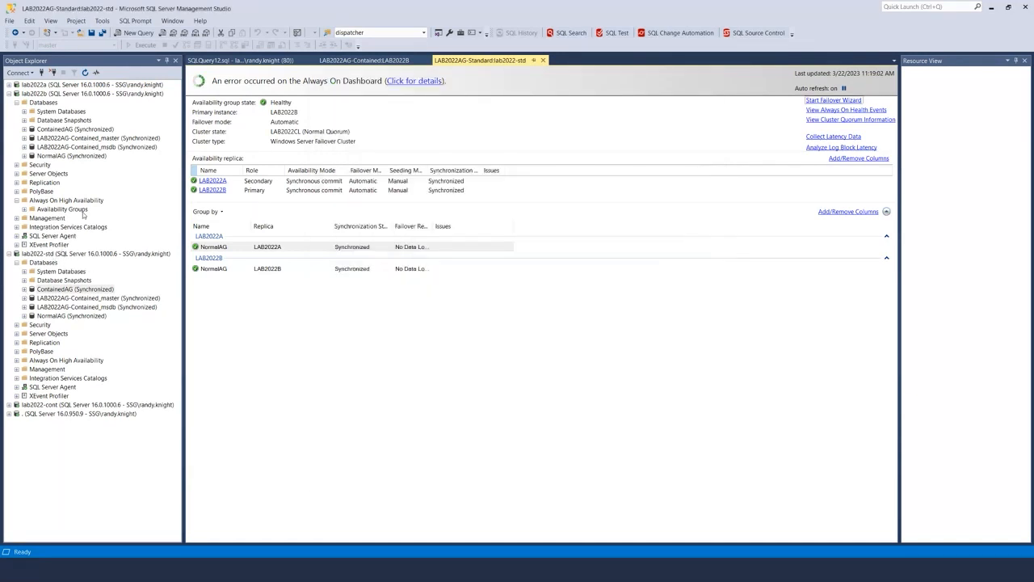
- Refresh the Databases folder under the lab2022-std listener and examine the LedgerDemo and LinkedAG databases
left_click(8, 86)
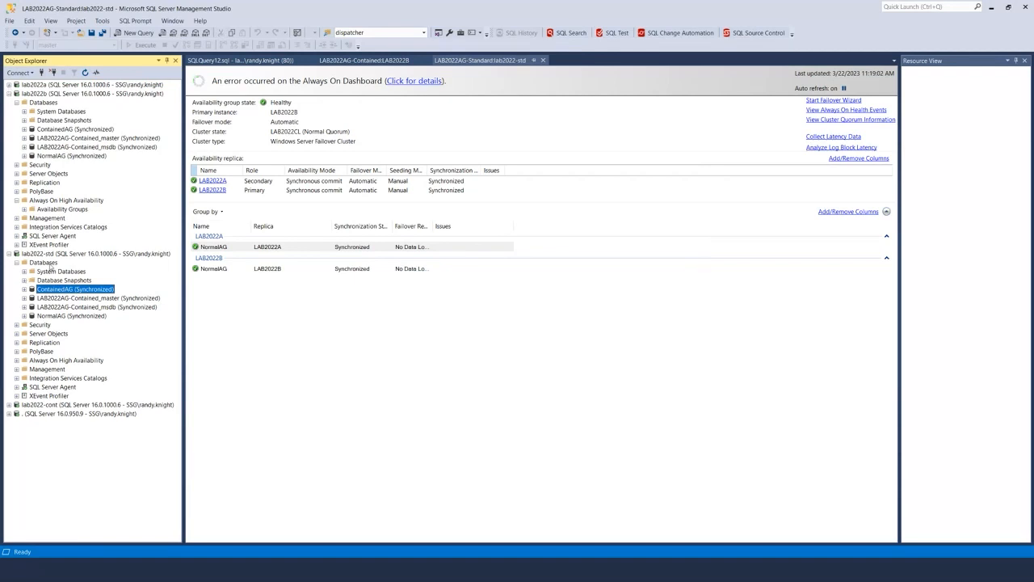
right_click(56, 263)
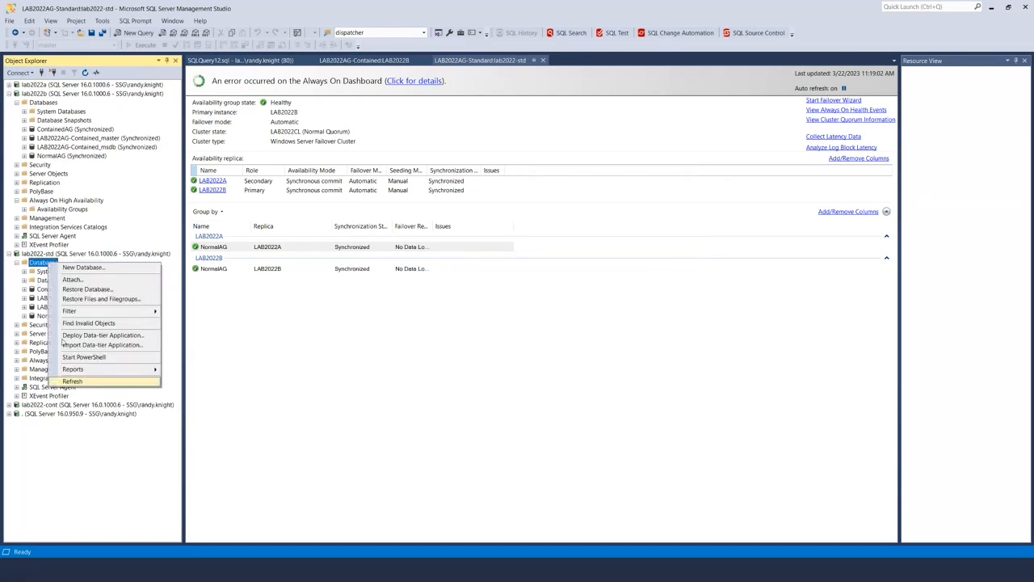
left_click(72, 381)
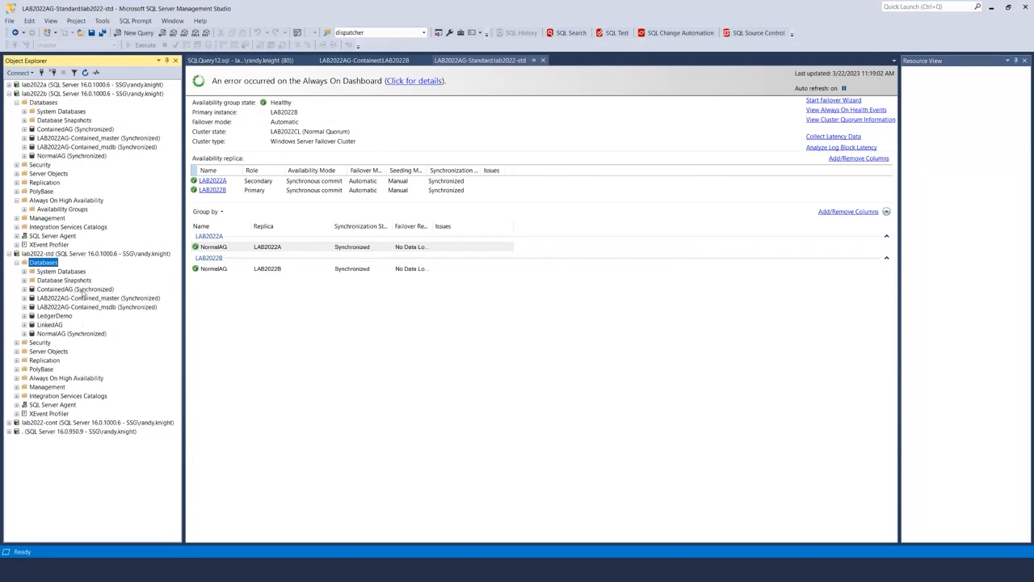
left_click(65, 319)
left_click(49, 326)
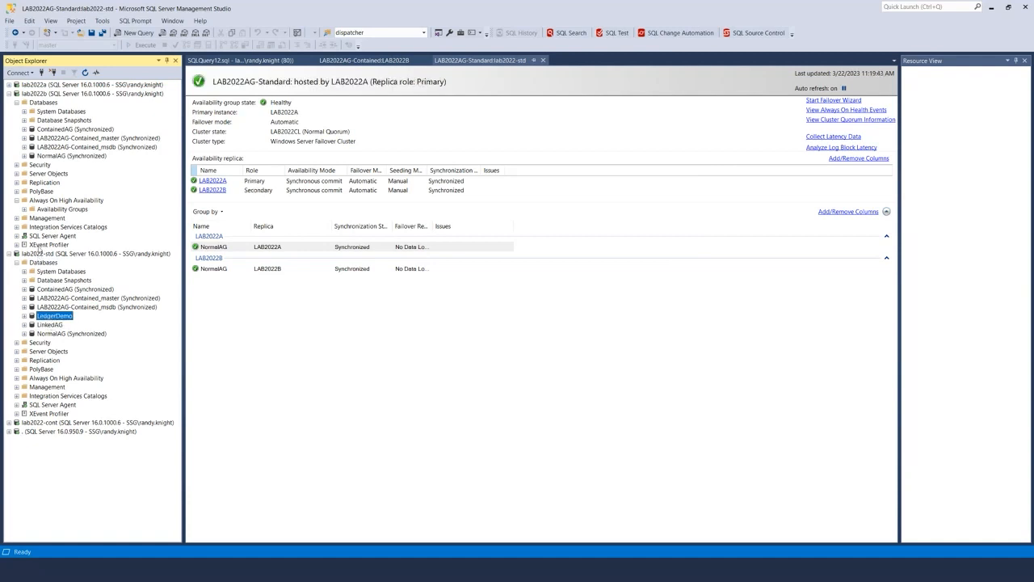
- Collapse the lab2022-std listener and expand the lab2022-cont listener to show its databases
left_click(63, 256)
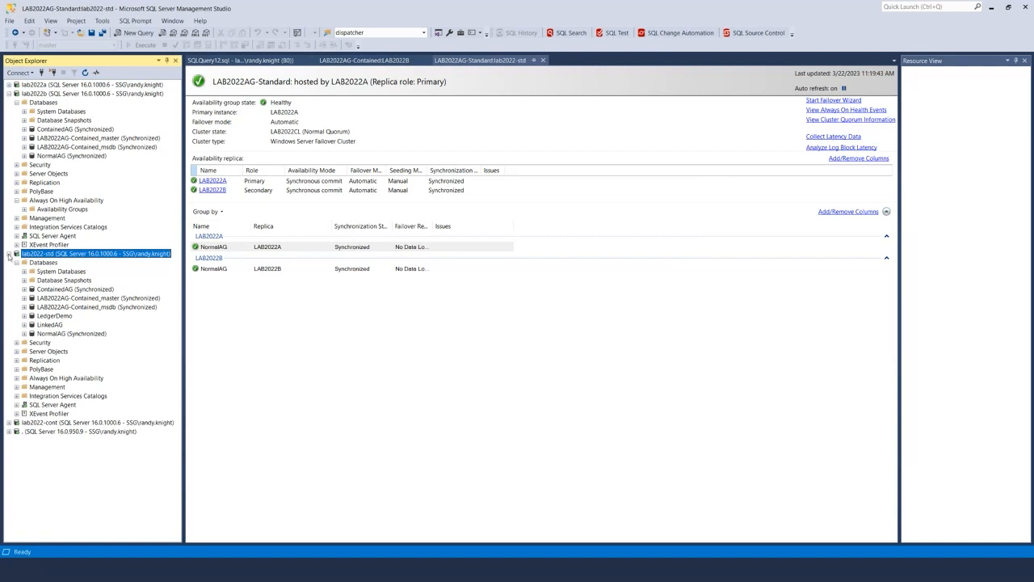
left_click(8, 254)
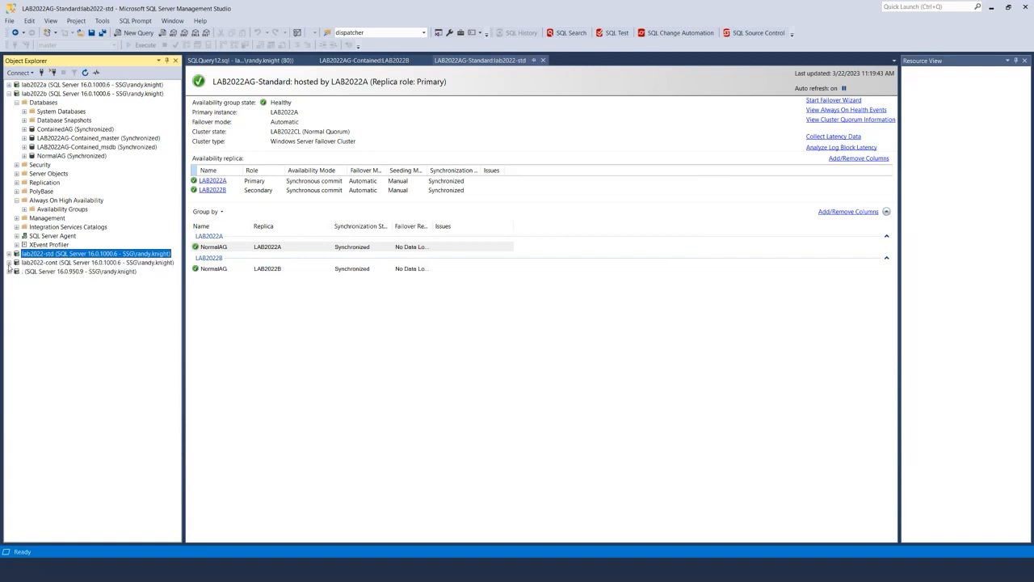
left_click(8, 262)
left_click(56, 264)
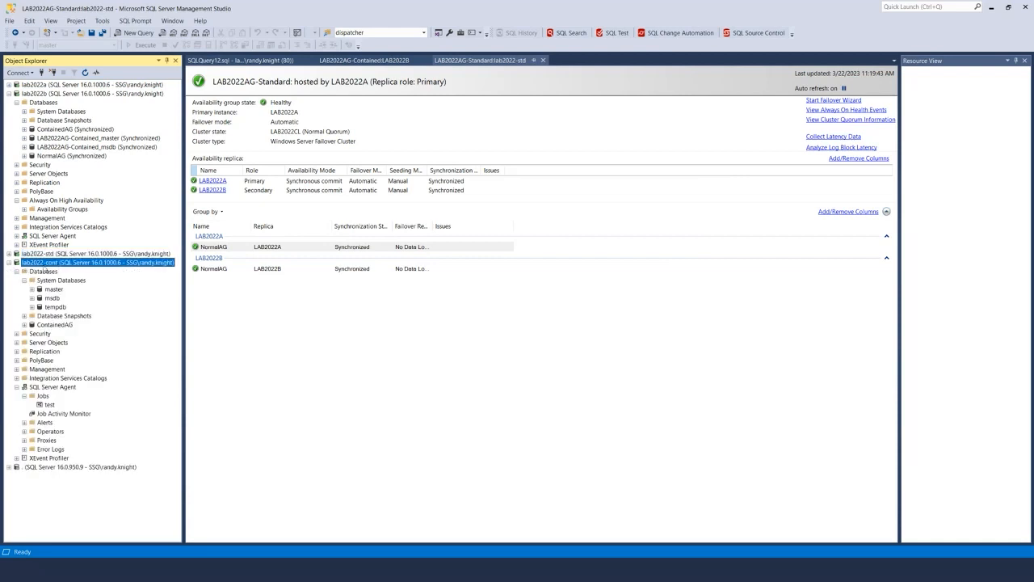
- Compare the master, msdb and ContainedAG databases under lab2022-cont with LAB2022AG-Contained_master and LAB2022AG-Contained_msdb on lab2022b
left_click(54, 289)
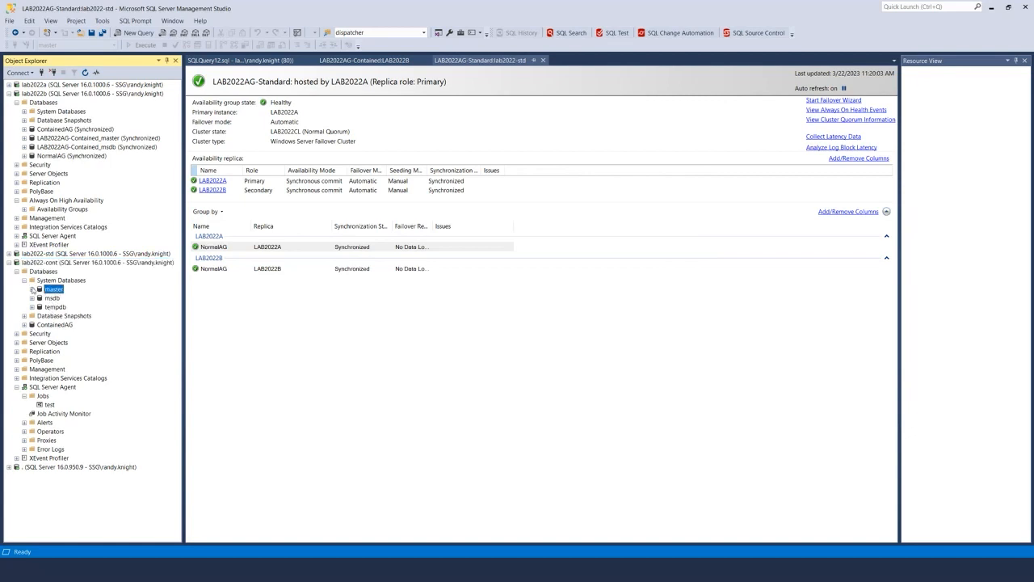
left_click(33, 289)
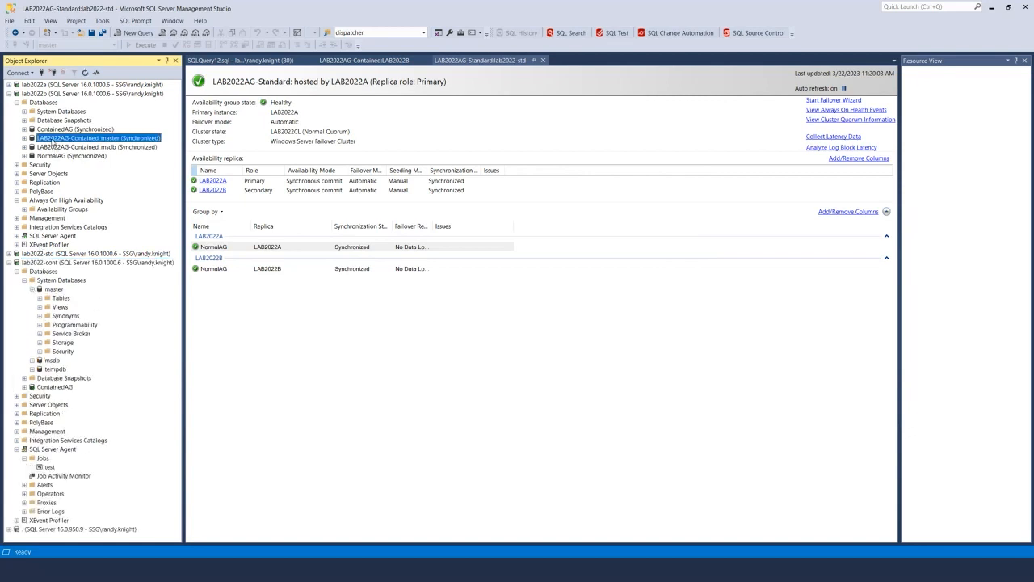
left_click(55, 148)
left_click(56, 139)
left_click(33, 289)
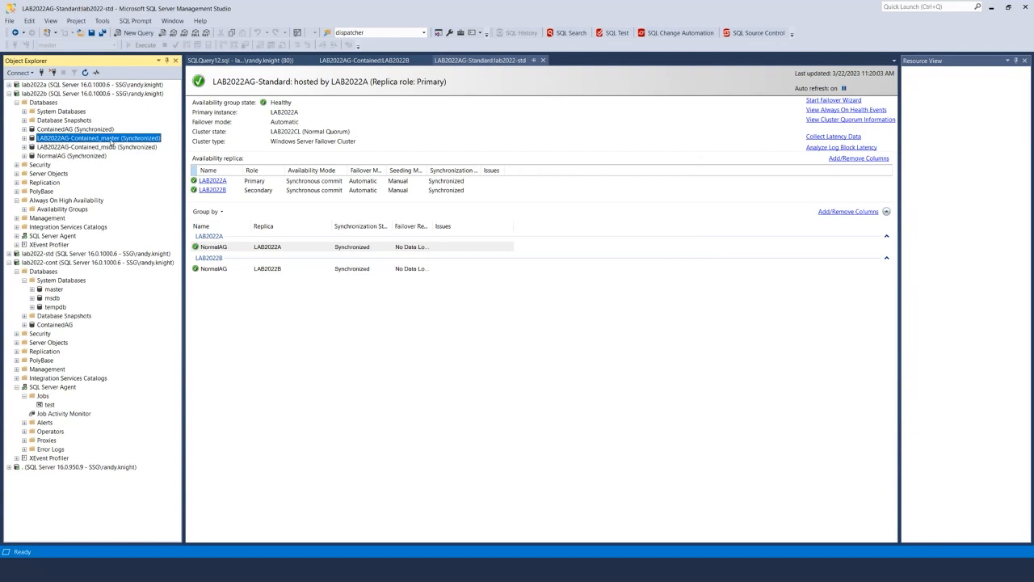
left_click(54, 289)
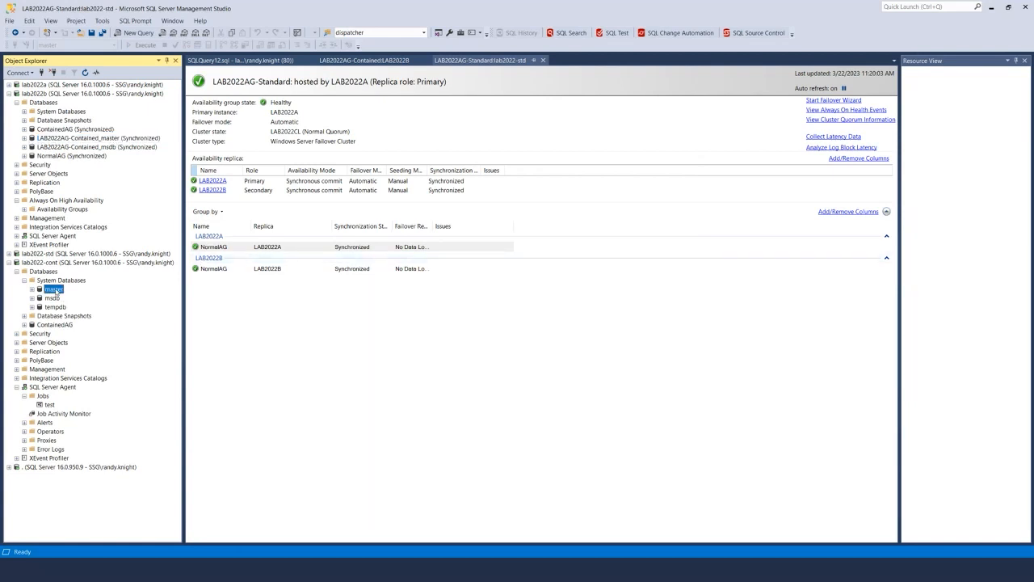
left_click(51, 298)
left_click(61, 326)
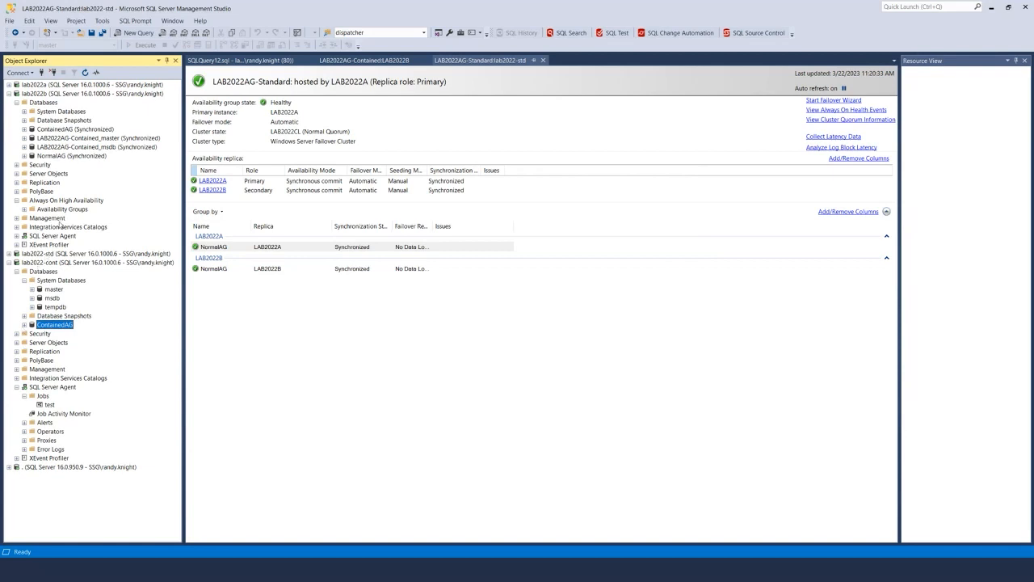
- Check the lab2022b instance and show the LAB2022AG-Contained dashboard with its databases on both replicas
left_click(48, 96)
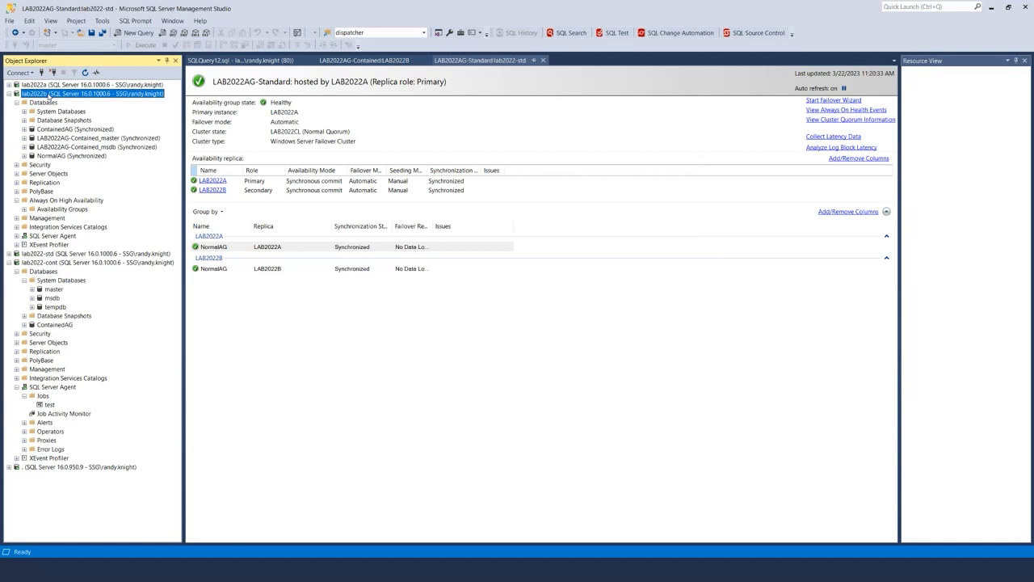
left_click(367, 60)
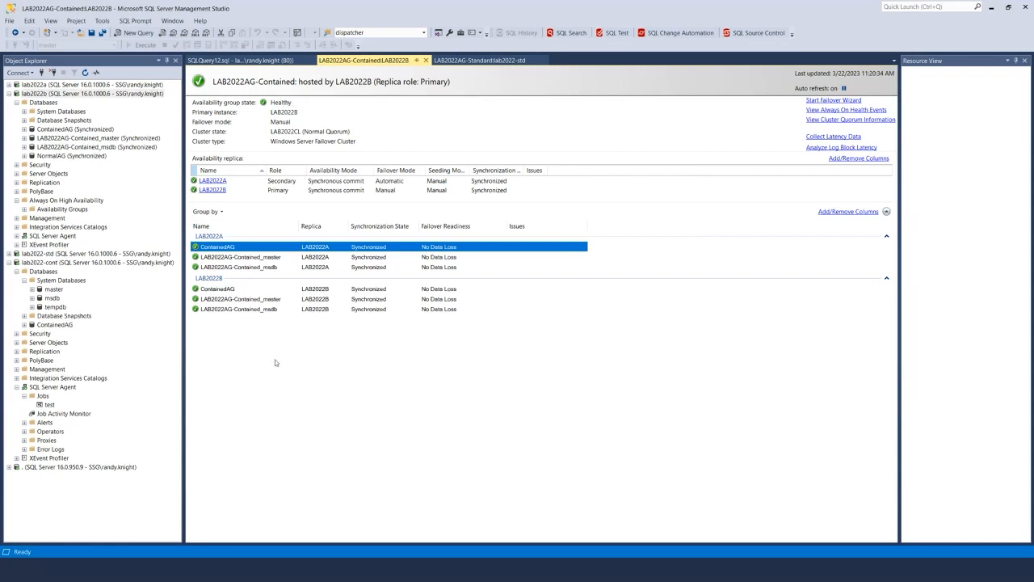
left_click(299, 382)
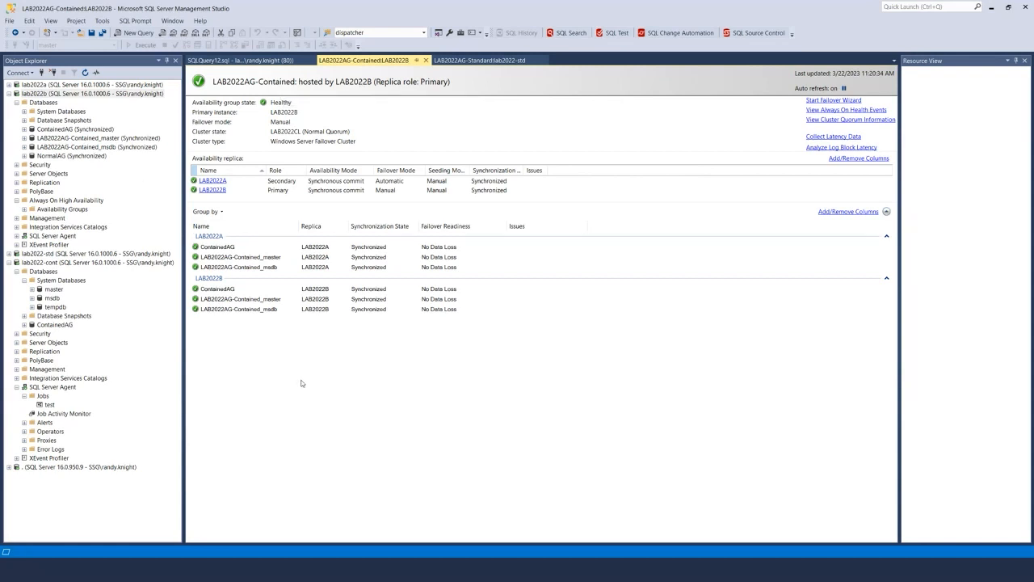
- Expand the Security folders of lab2022b and lab2022-cont and examine the logins listed under each
left_click(17, 165)
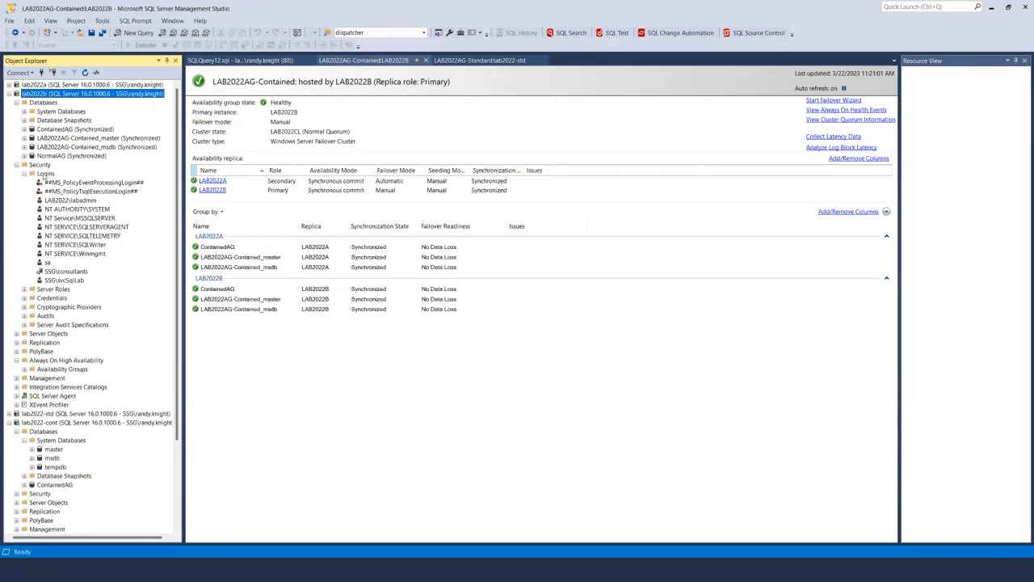
scroll(77, 444, "down", 4)
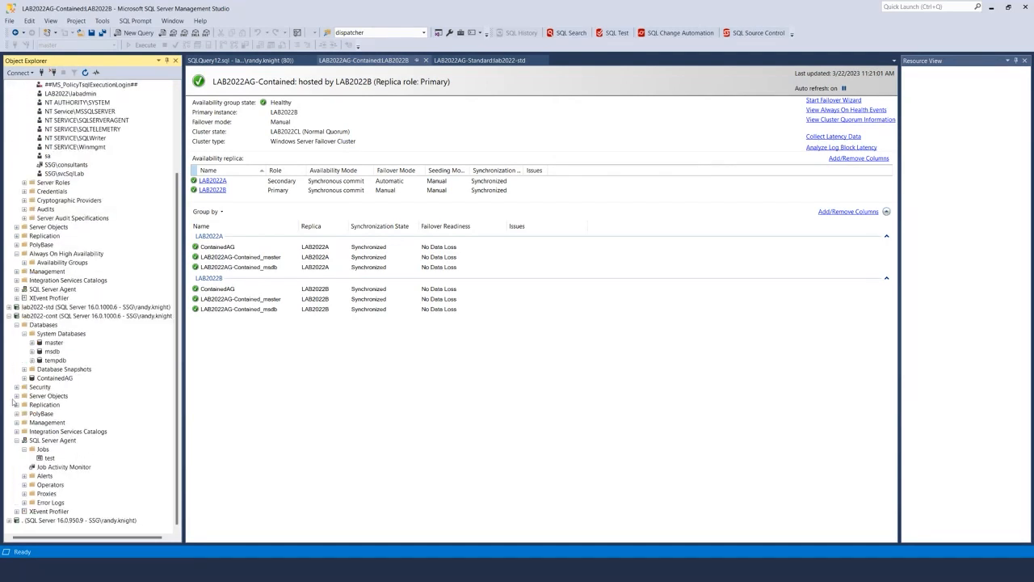
left_click(17, 386)
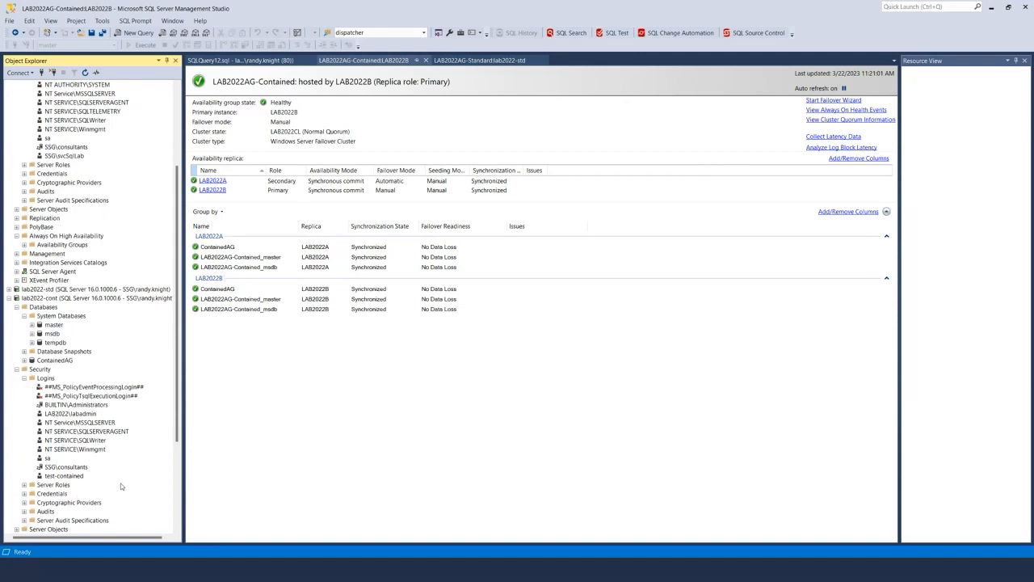
scroll(97, 415, "up", 1)
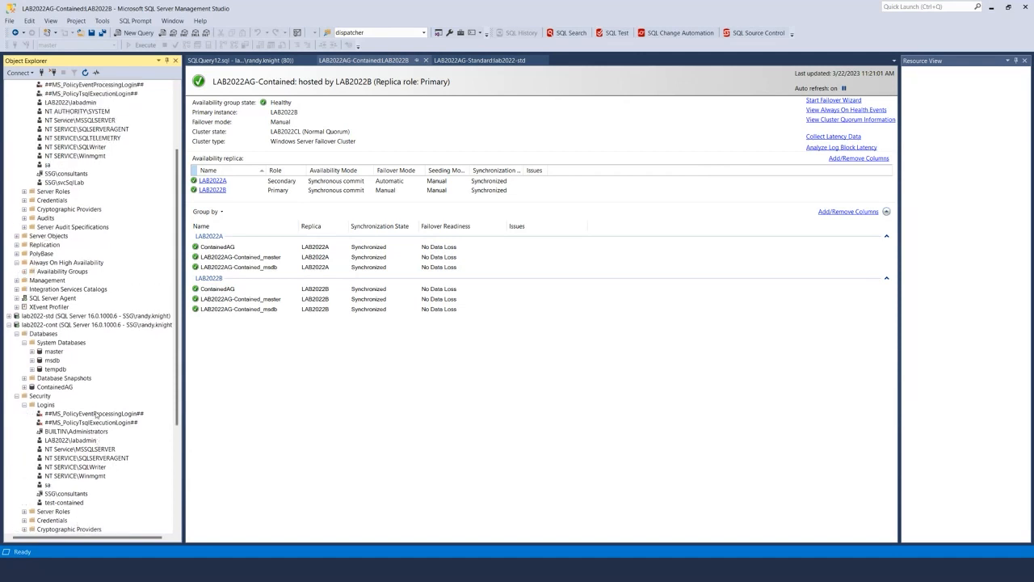
scroll(93, 323, "down", 1)
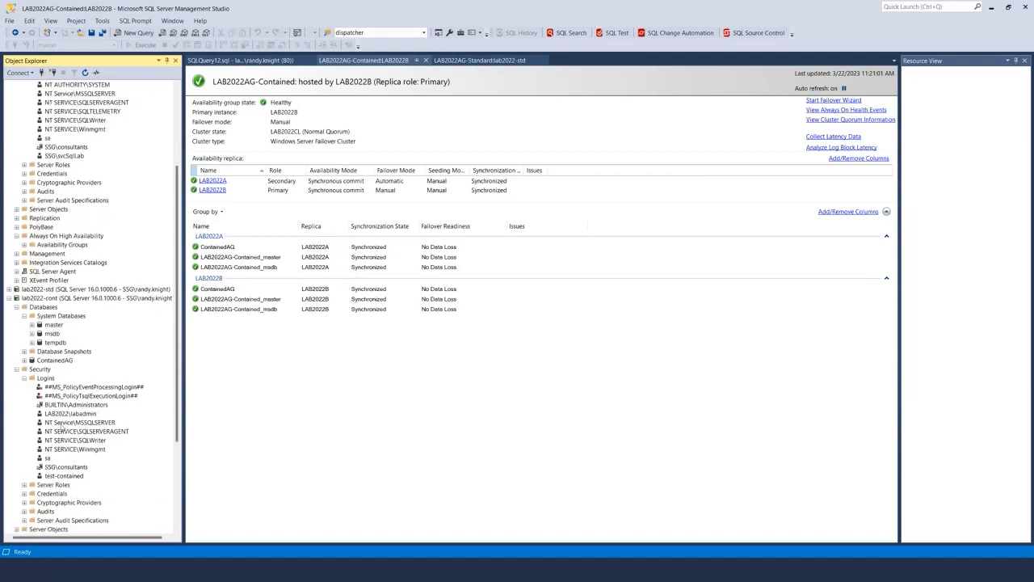
left_click(62, 467)
left_click(53, 387)
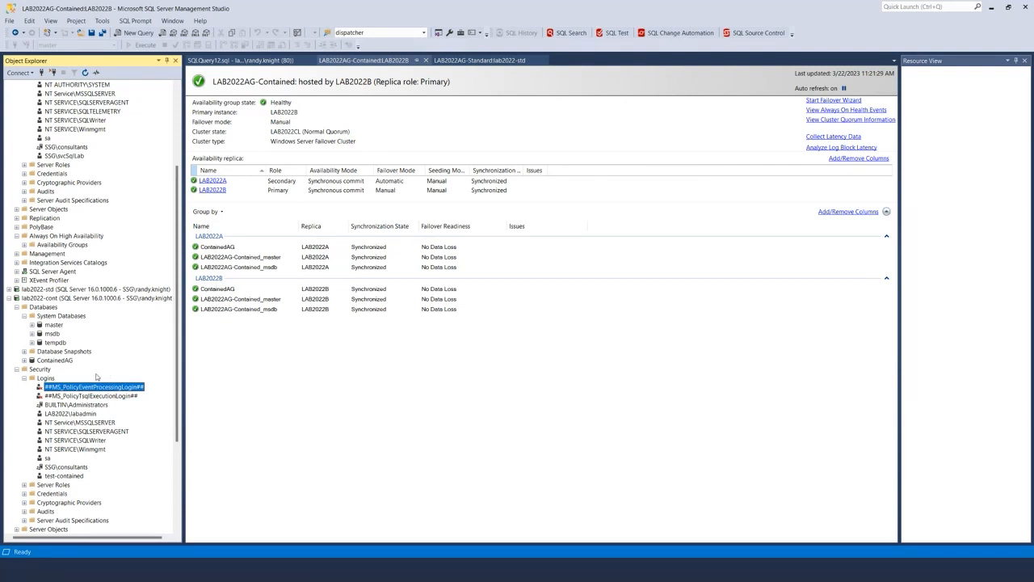
- Compare the logins of lab2022b with those of lab2022-cont, and select the test-contained login under lab2022-cont
scroll(108, 239, "up", 5)
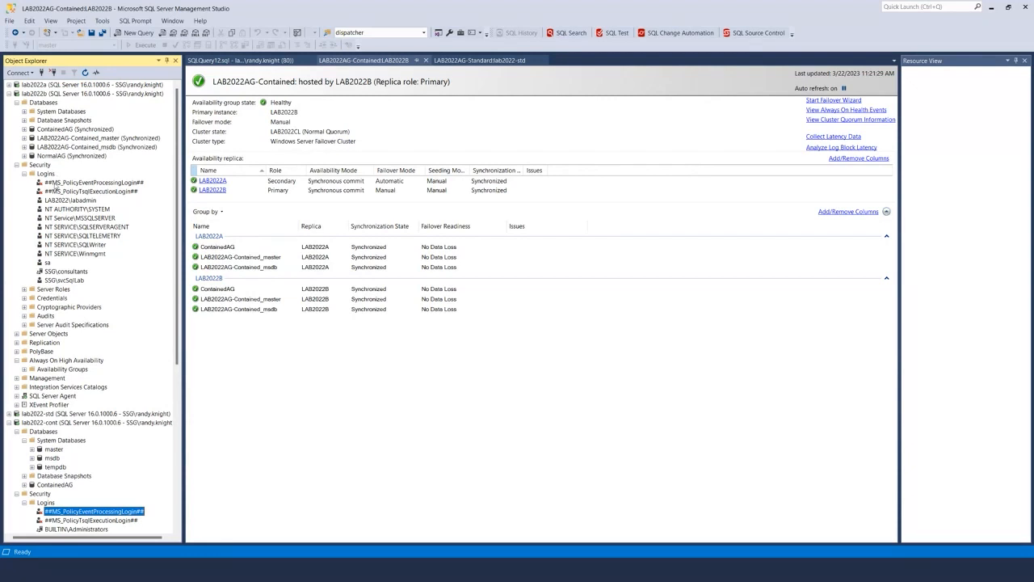
scroll(64, 194, "down", 2)
scroll(65, 196, "down", 2)
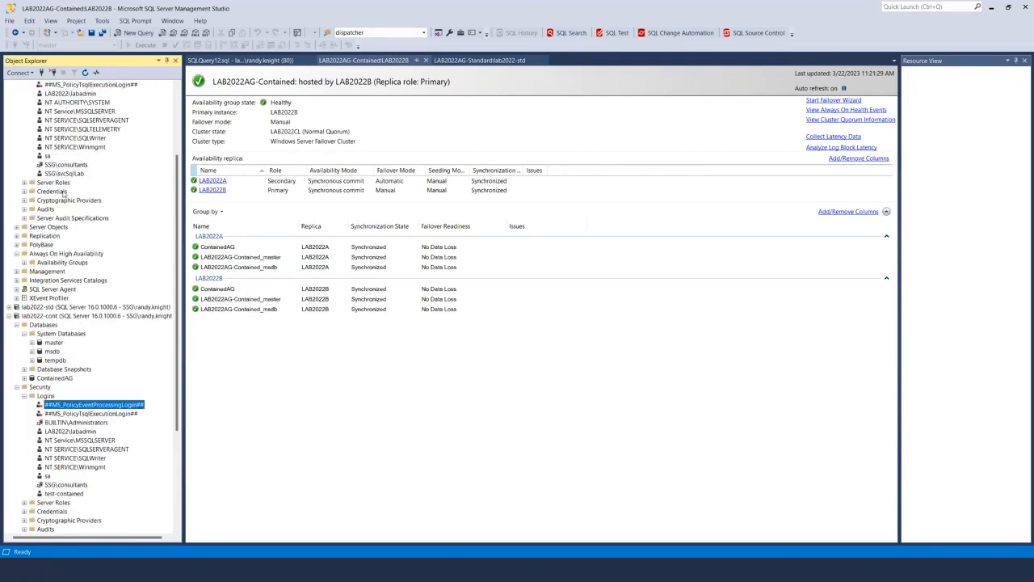
scroll(64, 373, "down", 2)
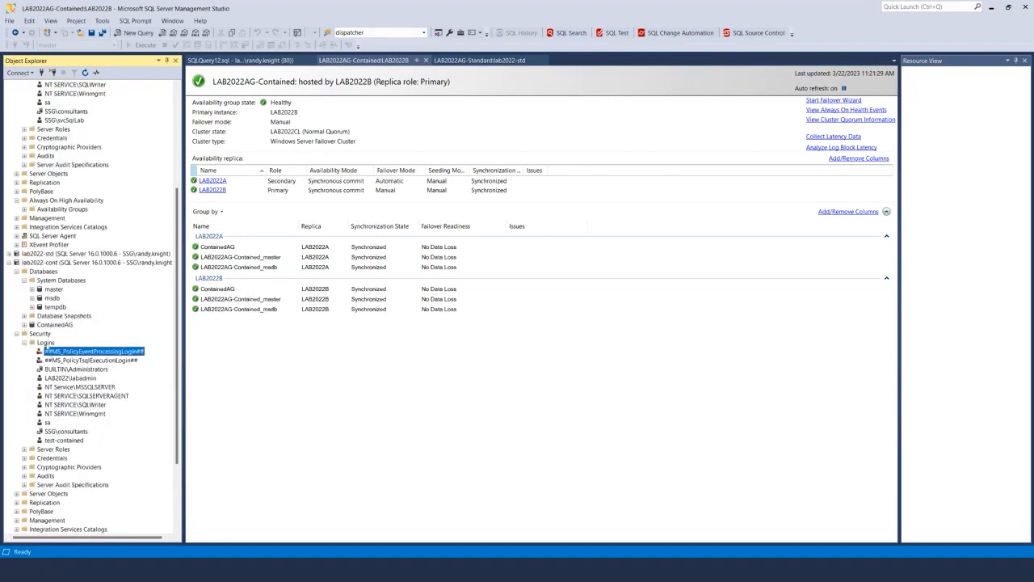
left_click(55, 440)
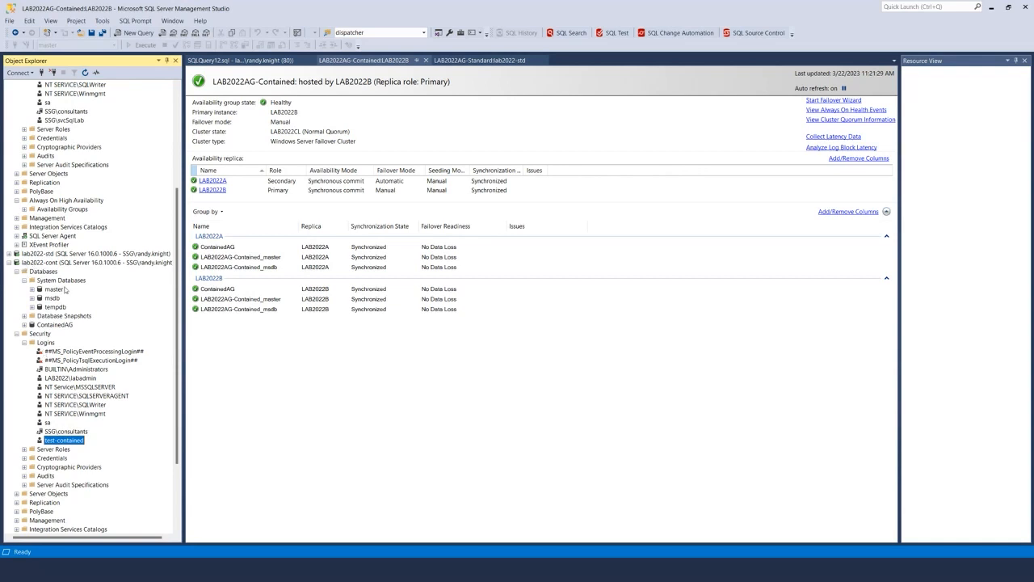
- Create a SQL Server authentication login test2 under lab2022-cont with a blank password and no password policy enforcement, and refresh the logins
scroll(48, 275, "up", 6)
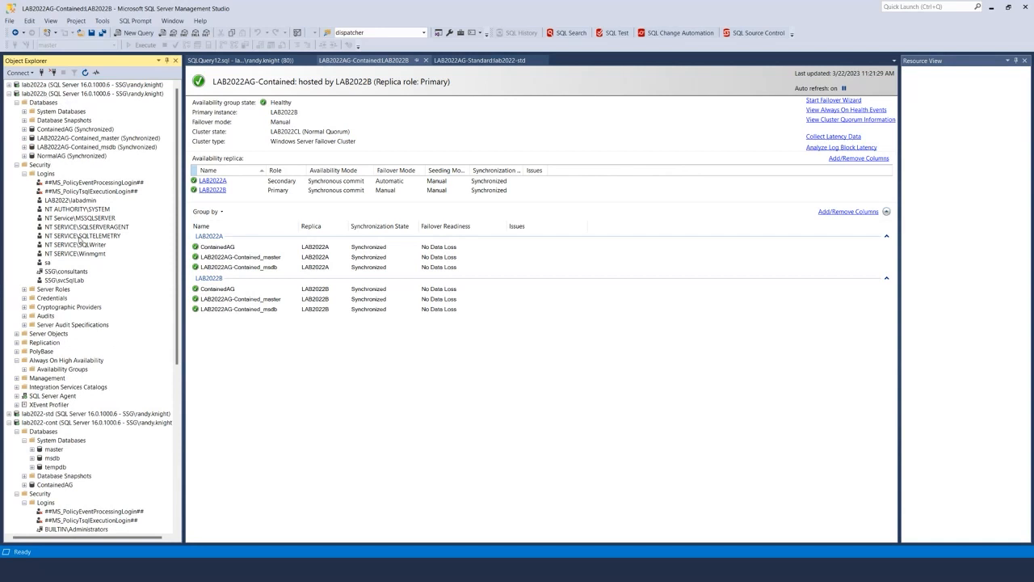
scroll(79, 243, "down", 6)
right_click(50, 343)
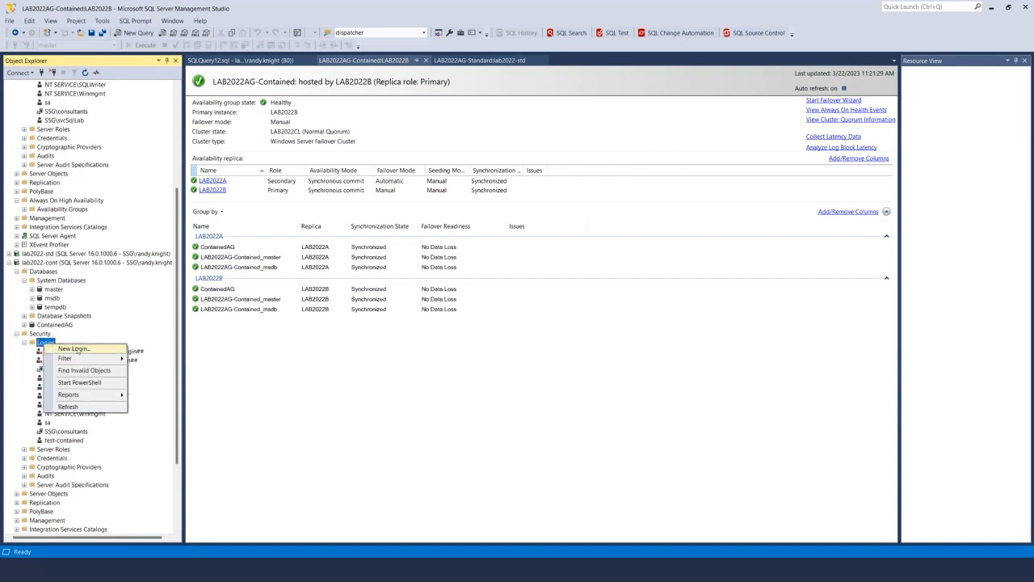
left_click(75, 349)
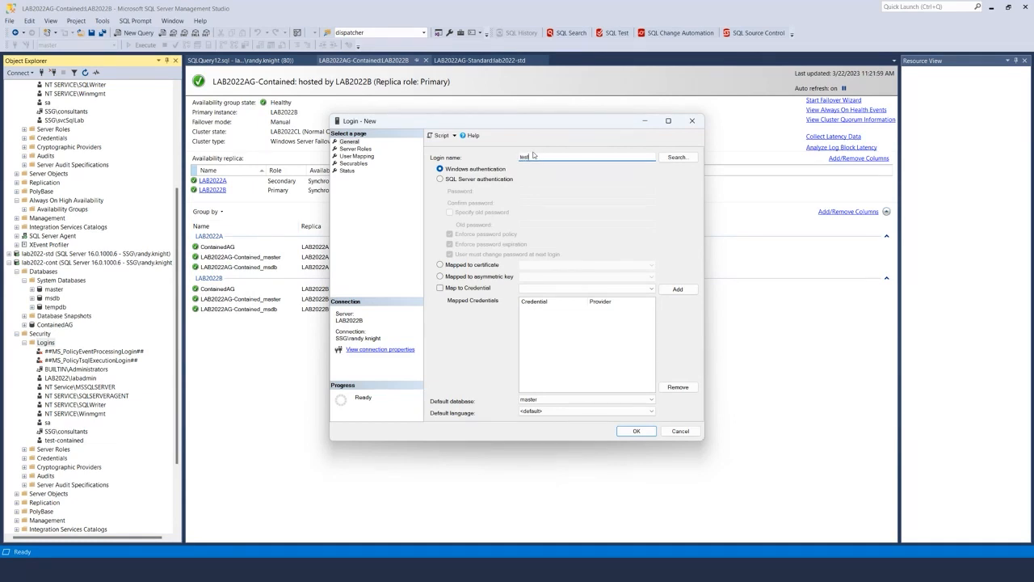
left_click(509, 178)
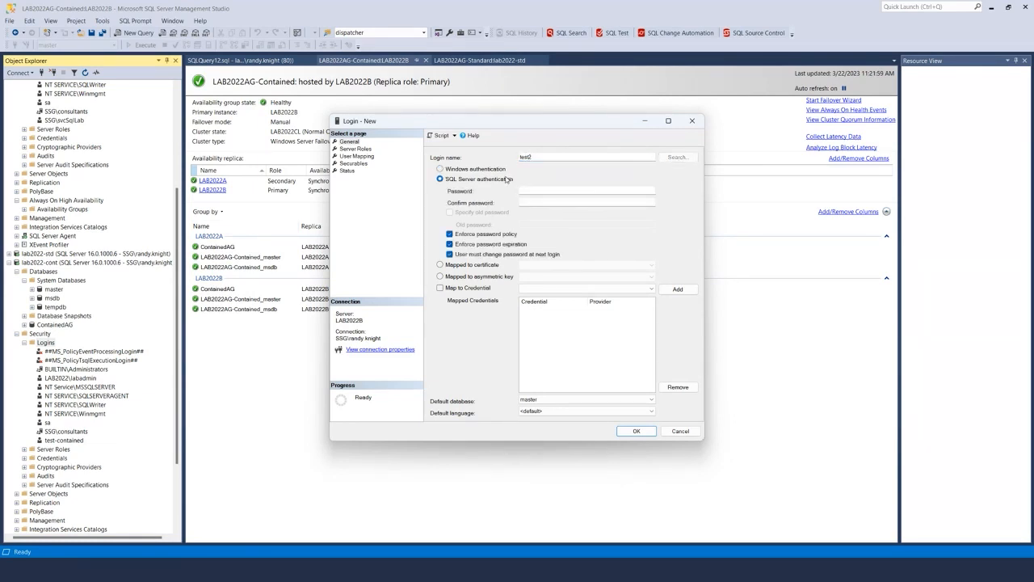
left_click(464, 234)
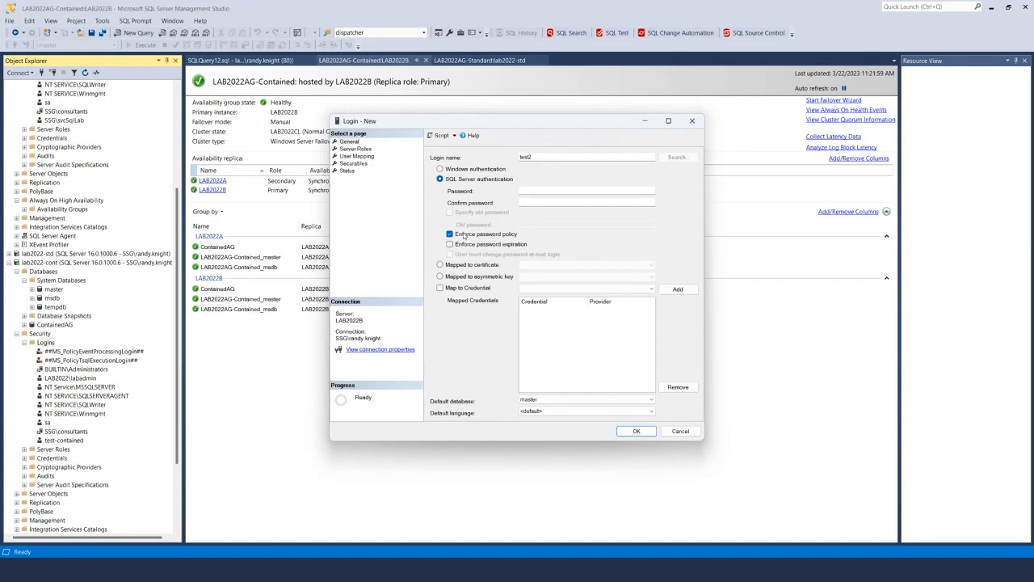
left_click(645, 433)
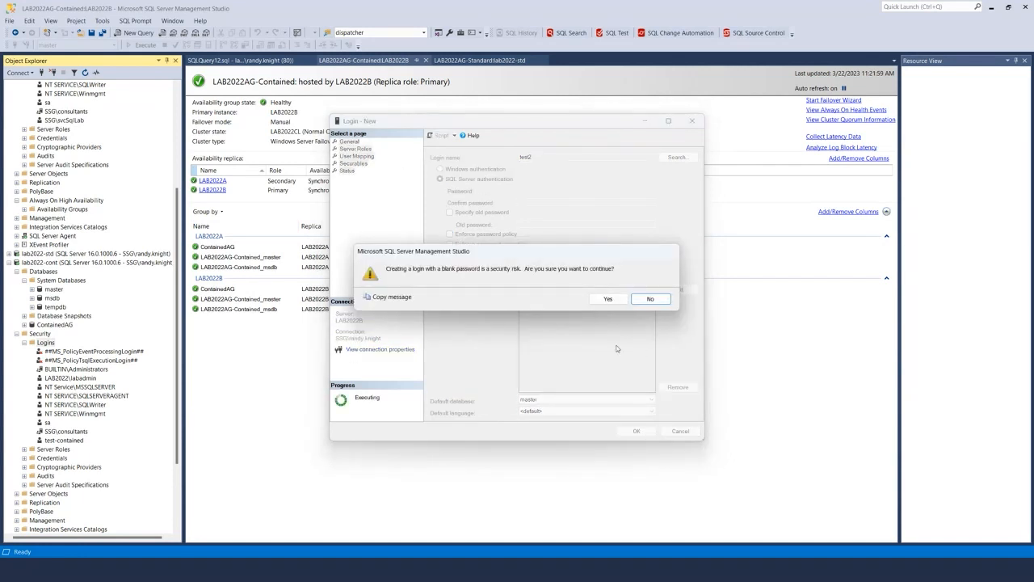
left_click(611, 300)
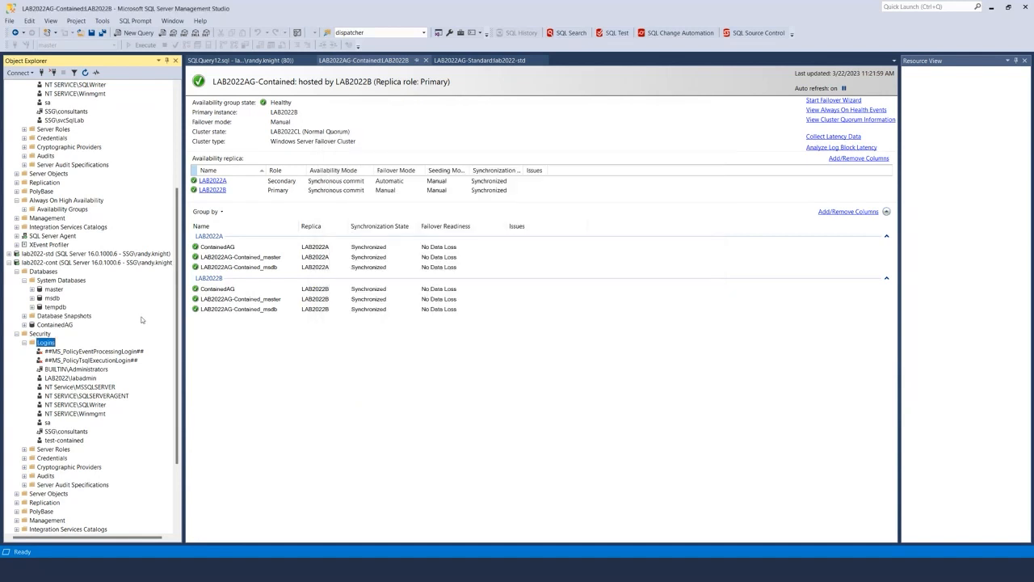
right_click(50, 343)
left_click(77, 408)
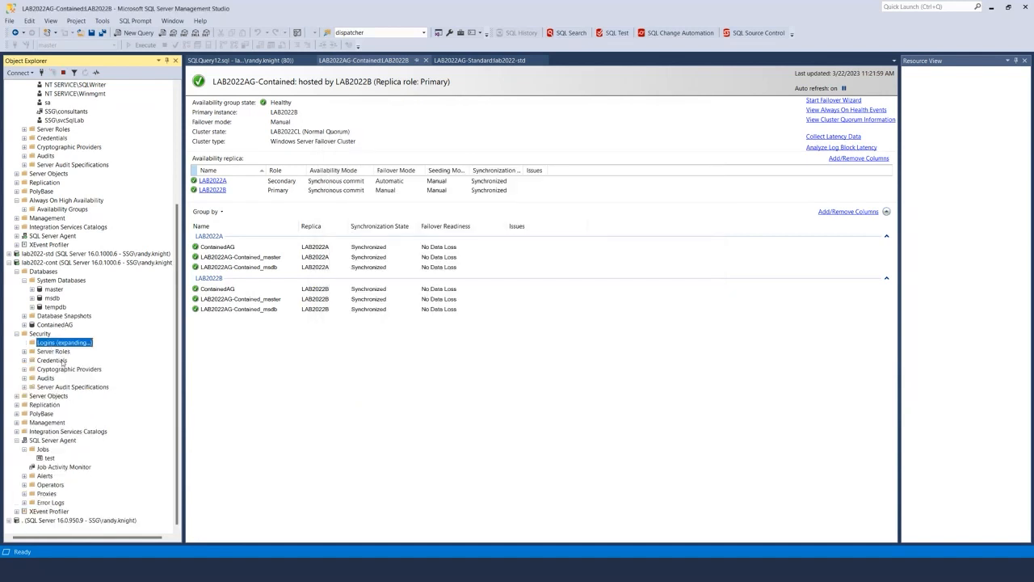
- Examine the server roles and user mapping of the test2 login, try mapping it to ContainedAG, and discard the change
left_click(51, 441)
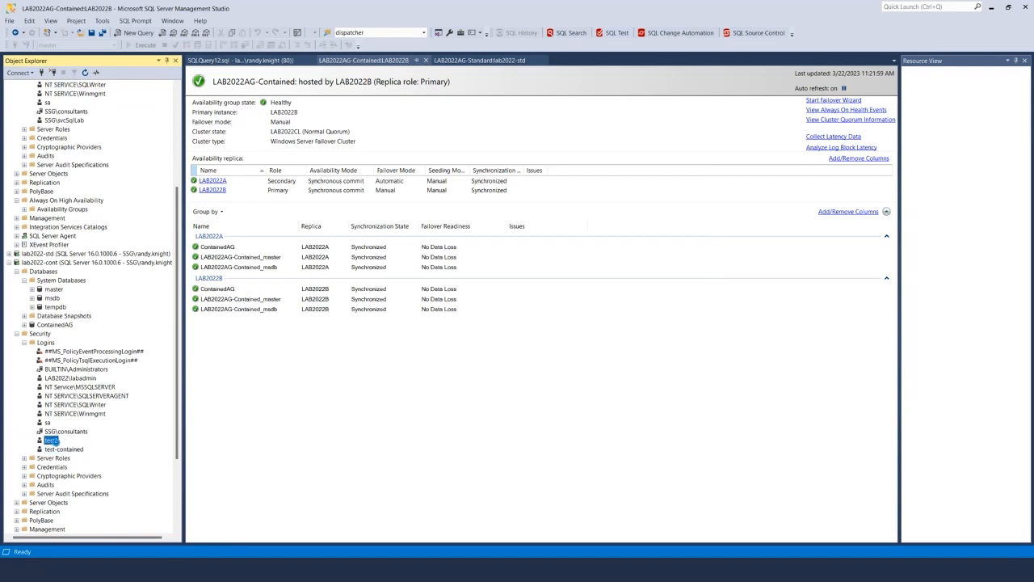
double_click(51, 440)
left_click(356, 148)
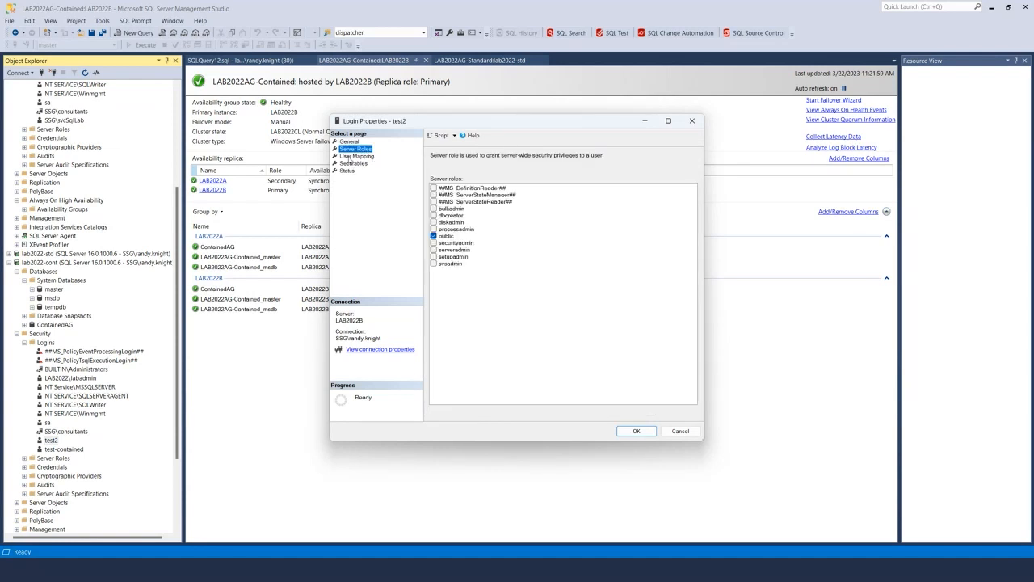
left_click(348, 157)
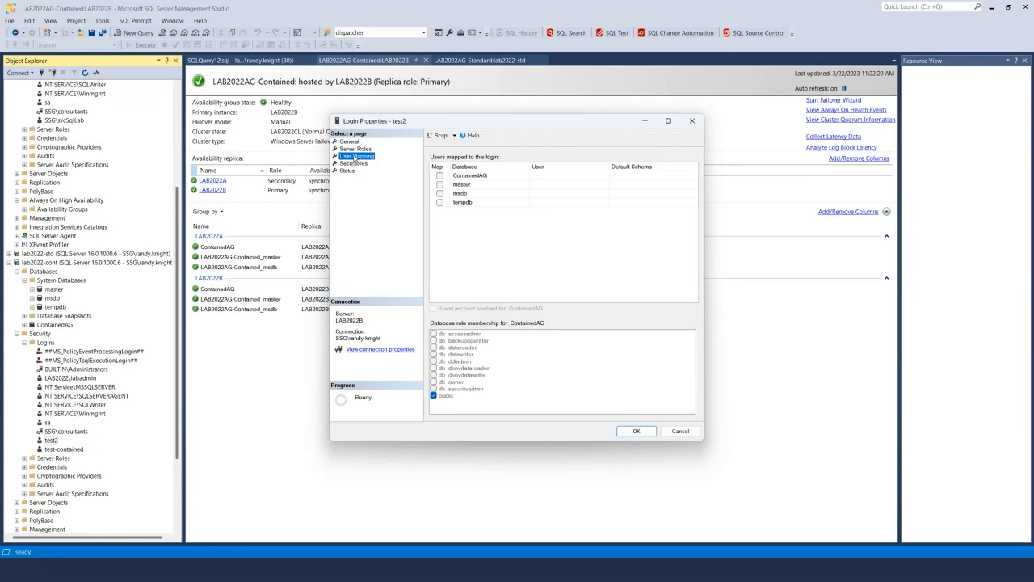
left_click(440, 175)
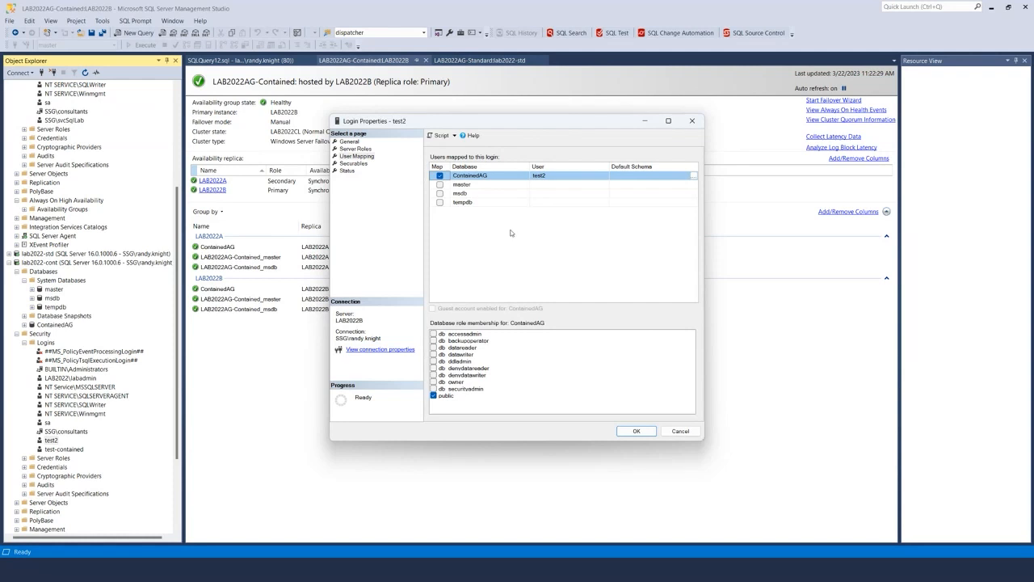
left_click(680, 431)
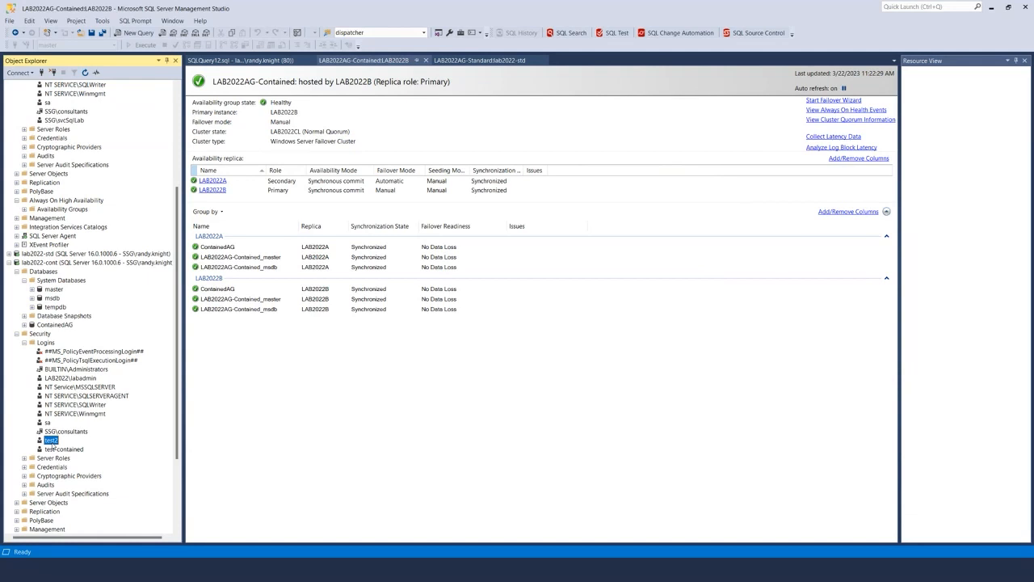
- Create a SQL Server authentication login test3 on lab2022b with a blank password and all password policy options disabled
scroll(51, 444, "up", 2)
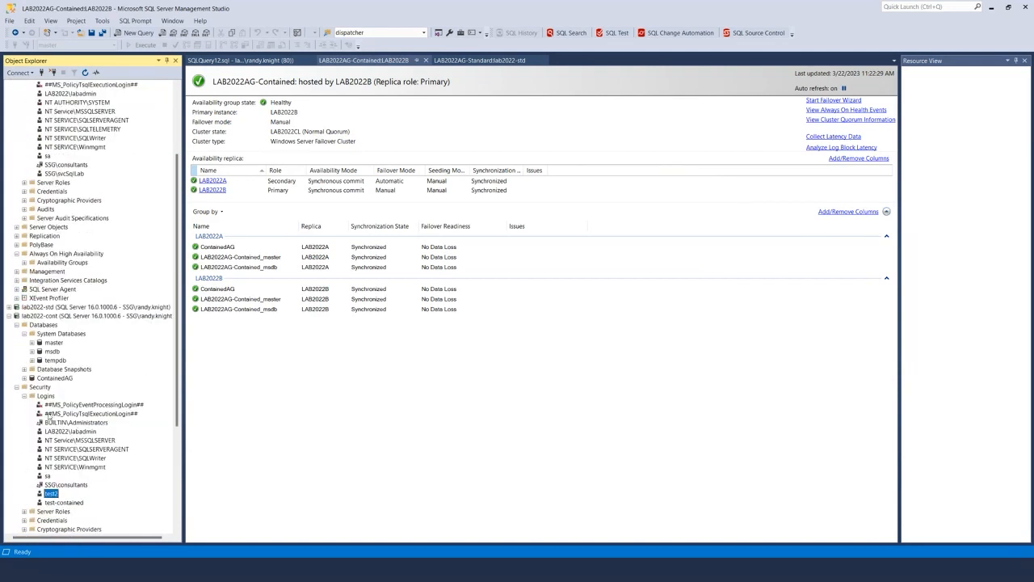
scroll(46, 396, "up", 4)
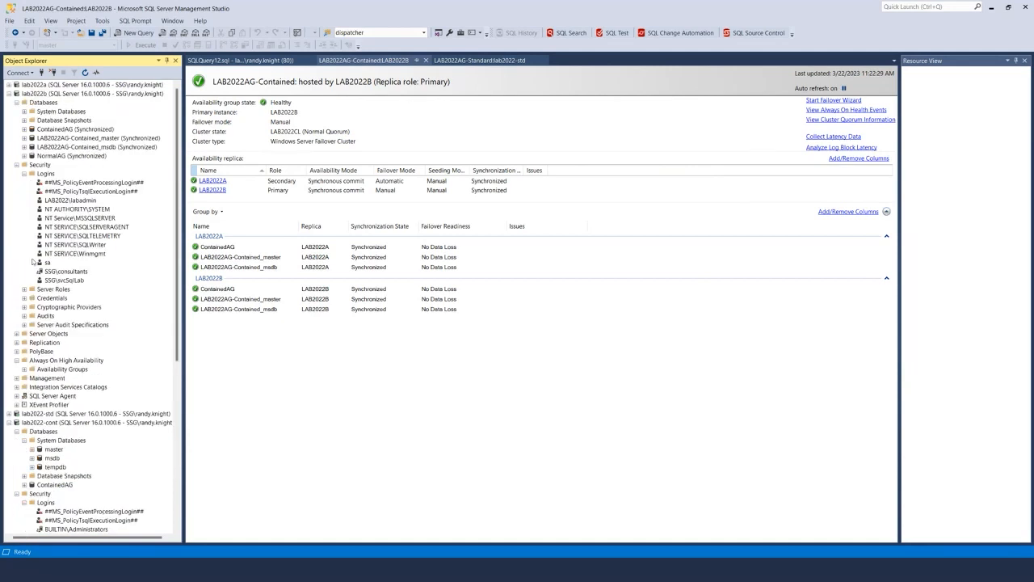
scroll(115, 363, "down", 5)
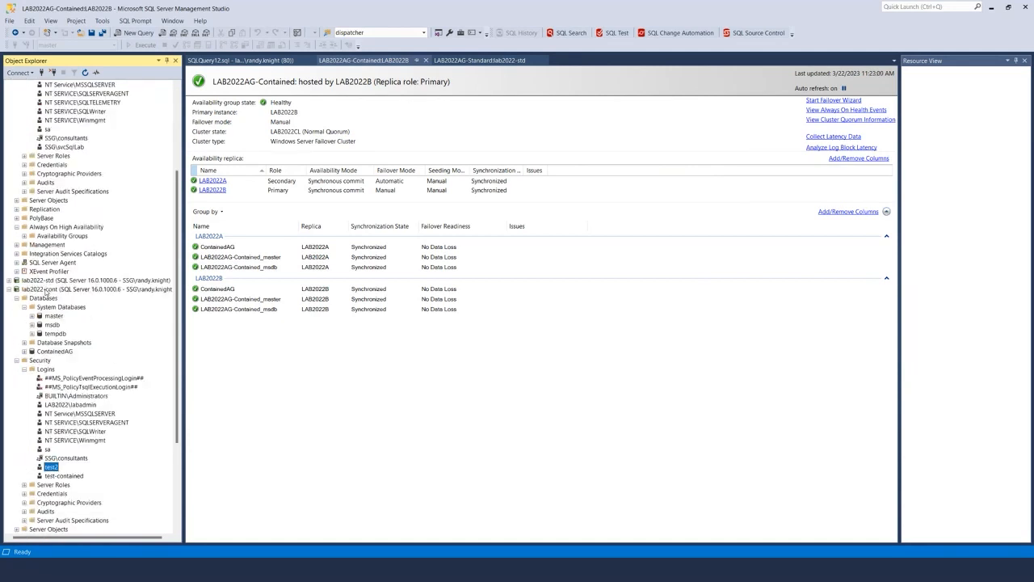
scroll(46, 293, "up", 5)
right_click(46, 173)
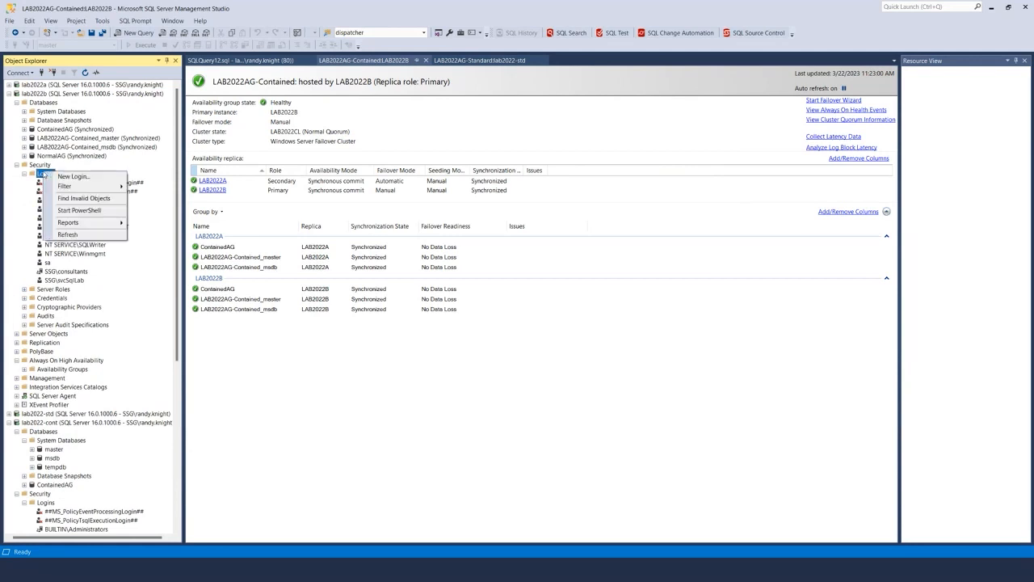
key("Escape")
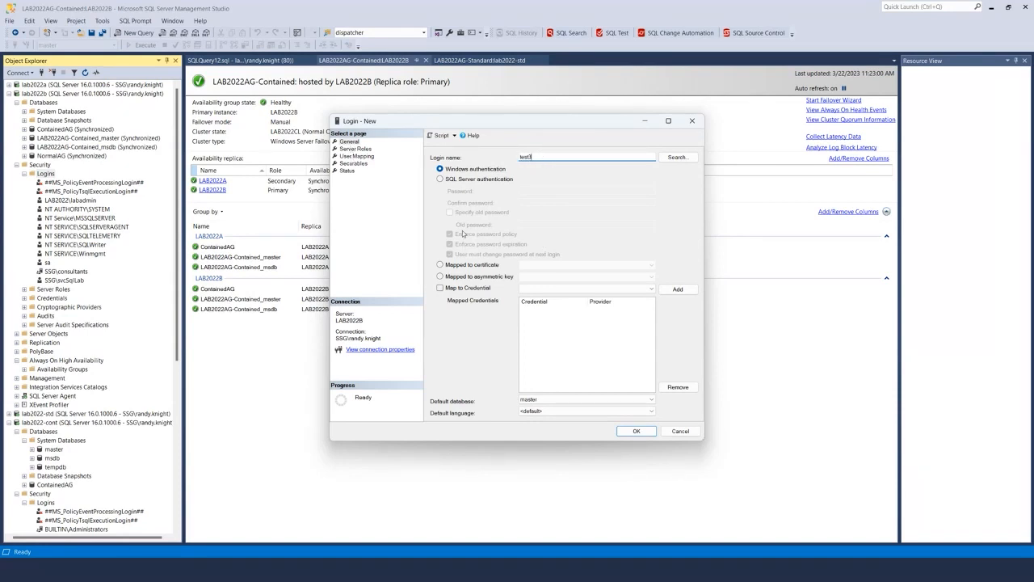
left_click(458, 180)
left_click(463, 254)
left_click(464, 245)
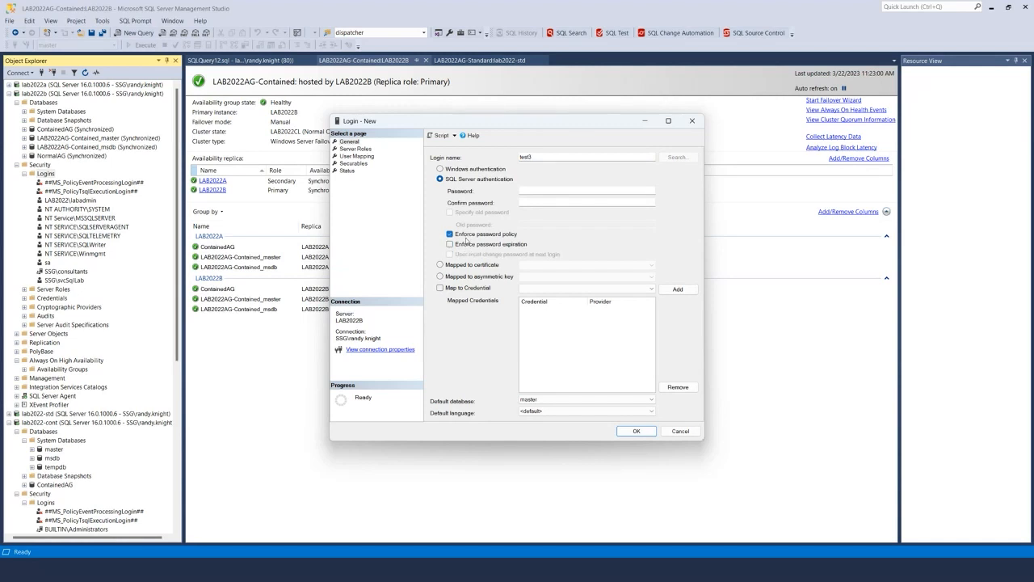
left_click(466, 236)
left_click(637, 431)
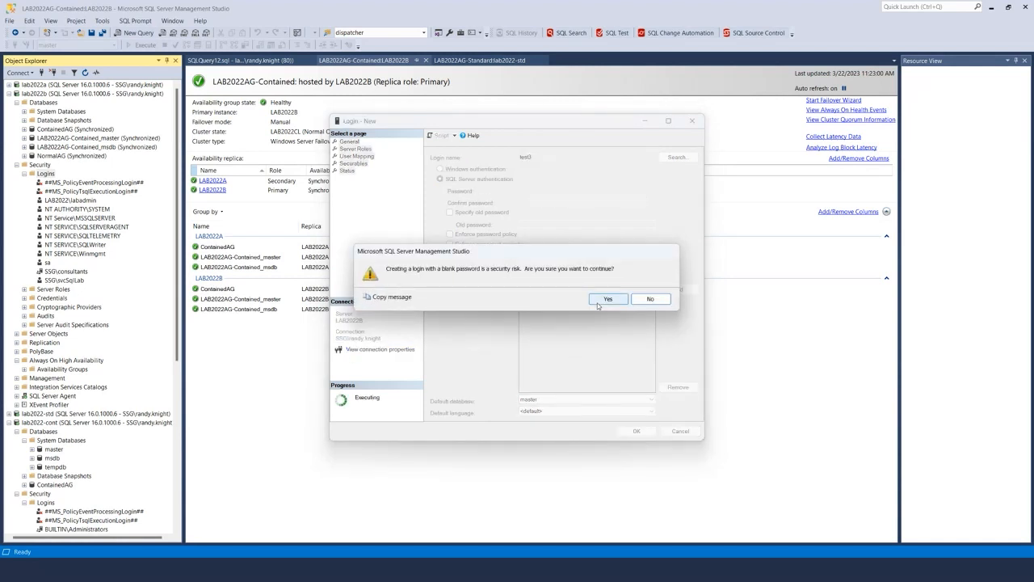
left_click(608, 300)
- Refresh the logins of lab2022b and lab2022a, and check whether test3 is listed on each replica
right_click(46, 174)
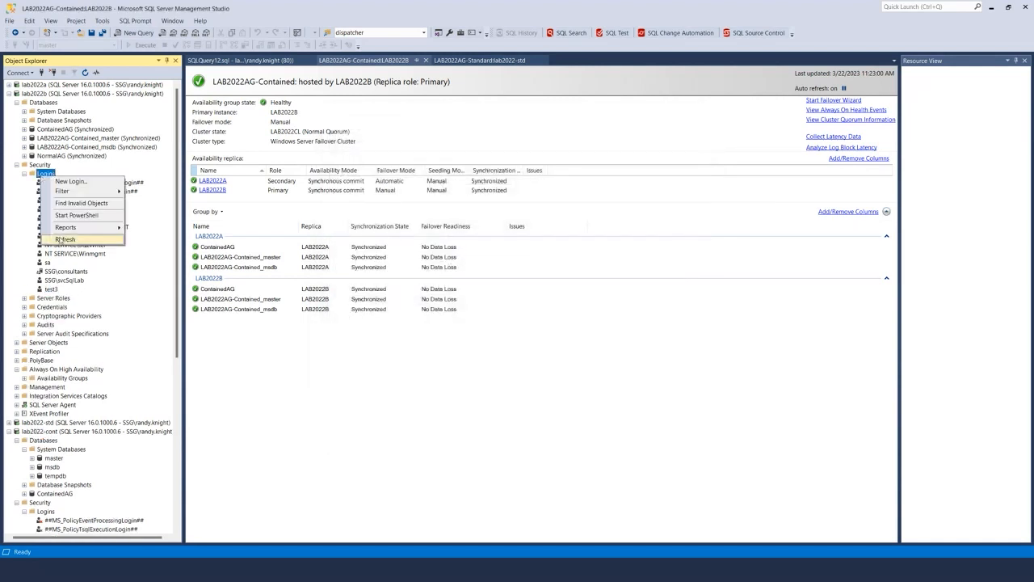
left_click(64, 240)
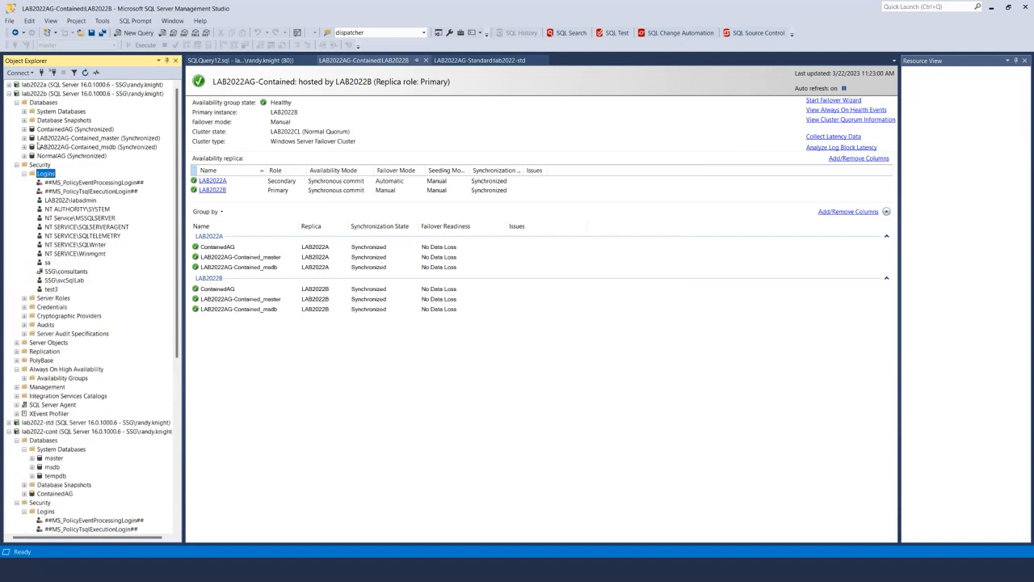
left_click(8, 94)
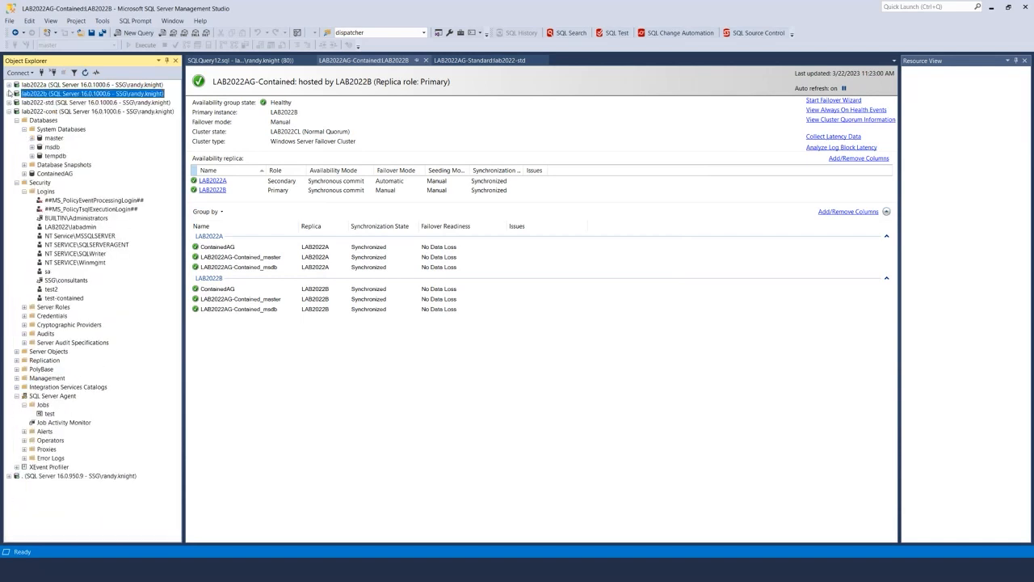
left_click(9, 85)
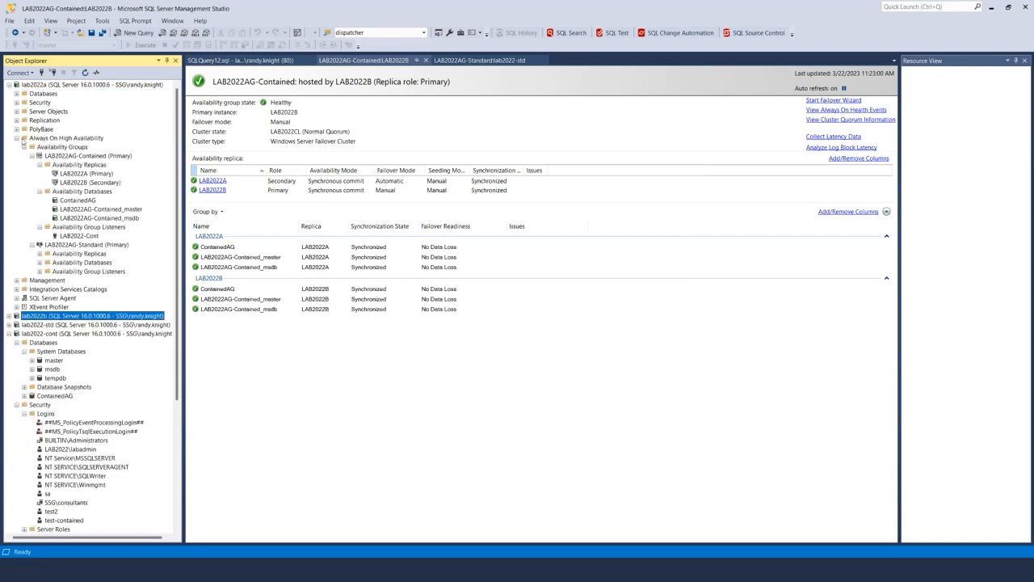
left_click(22, 139)
left_click(17, 103)
right_click(41, 113)
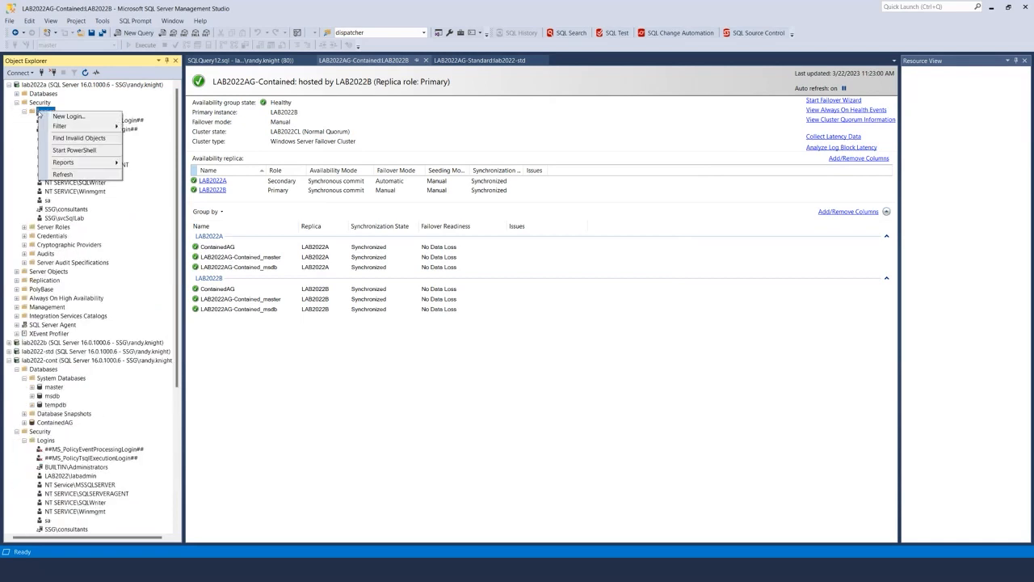
left_click(69, 175)
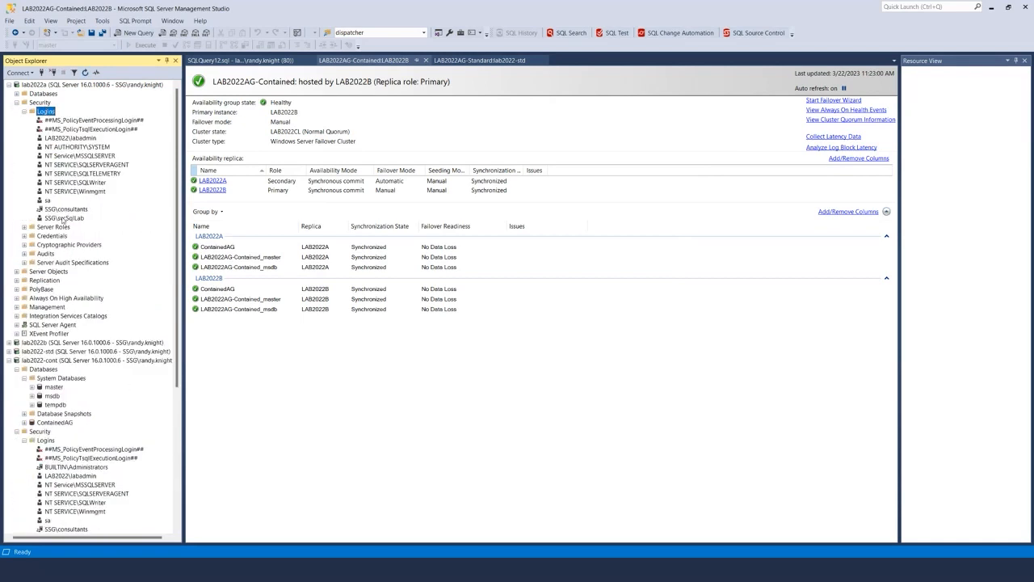
left_click(9, 85)
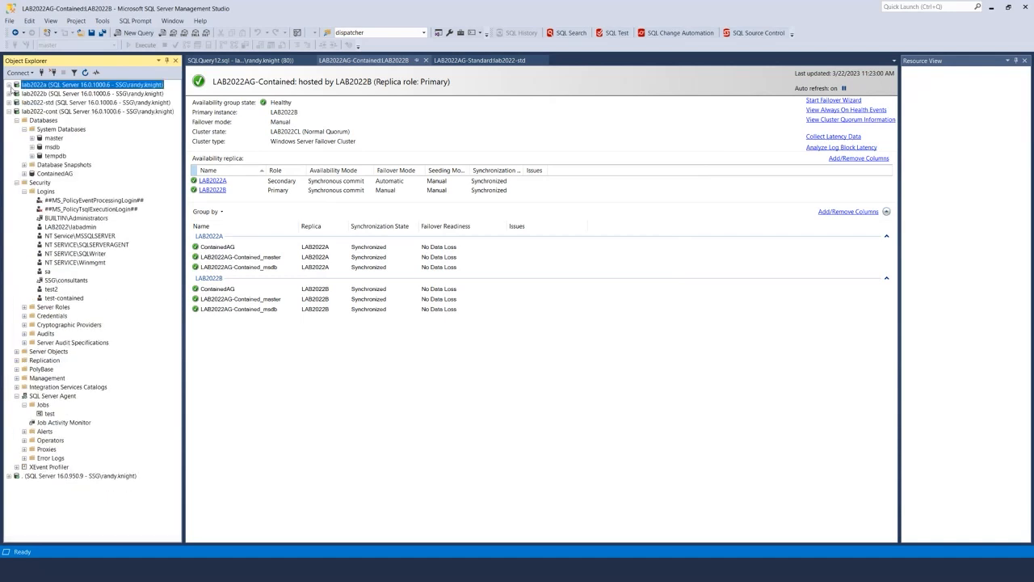
- Refresh the lab2022-cont connection and examine the logins available through the contained group's listener
right_click(44, 111)
left_click(73, 315)
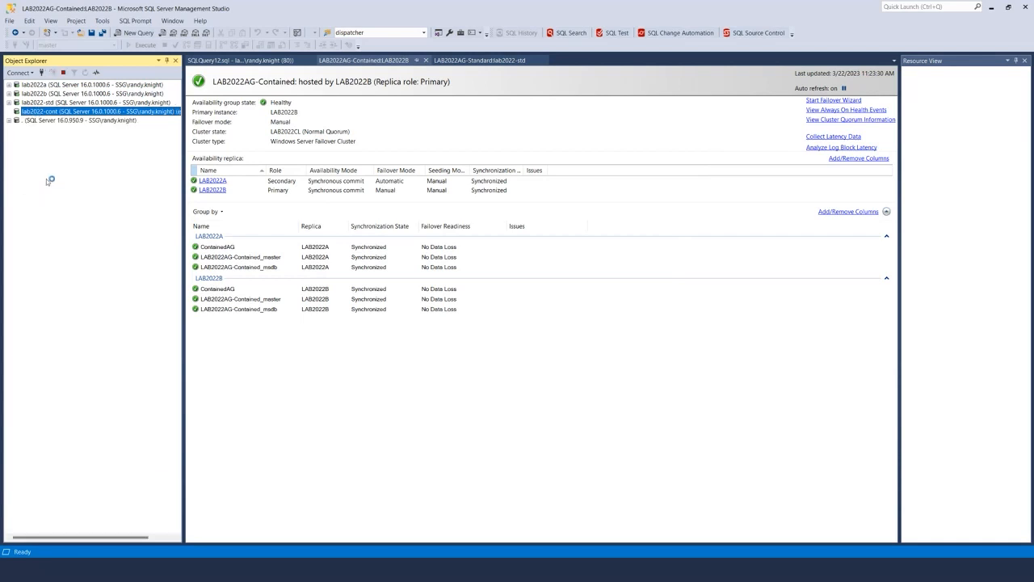
left_click(16, 111)
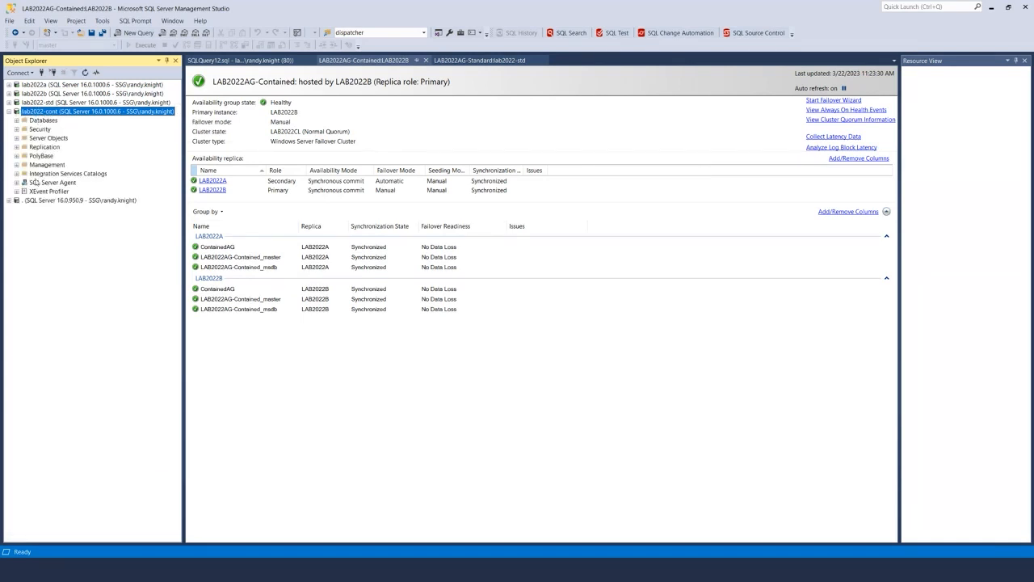
left_click(17, 129)
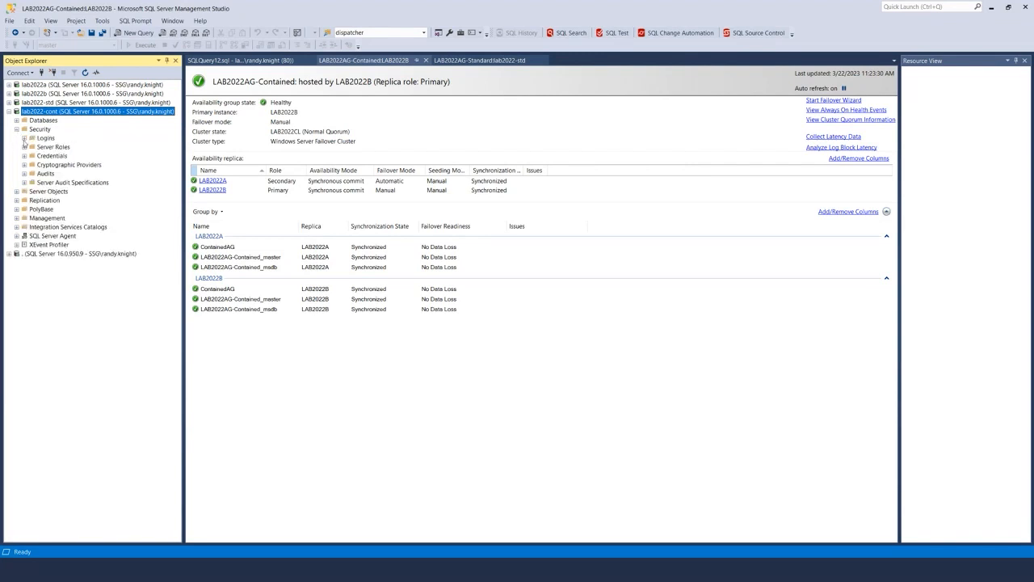
left_click(24, 138)
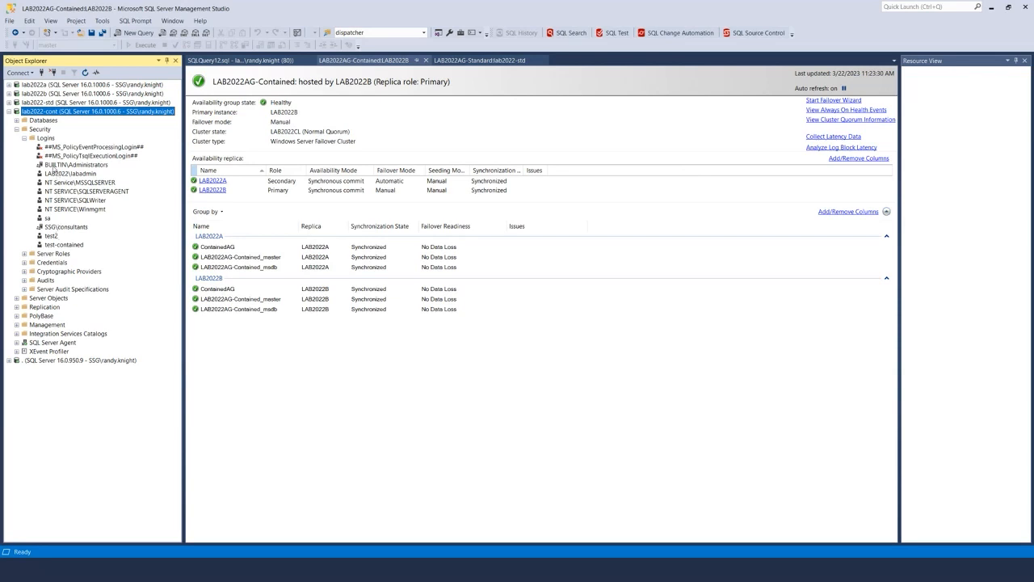
left_click(16, 129)
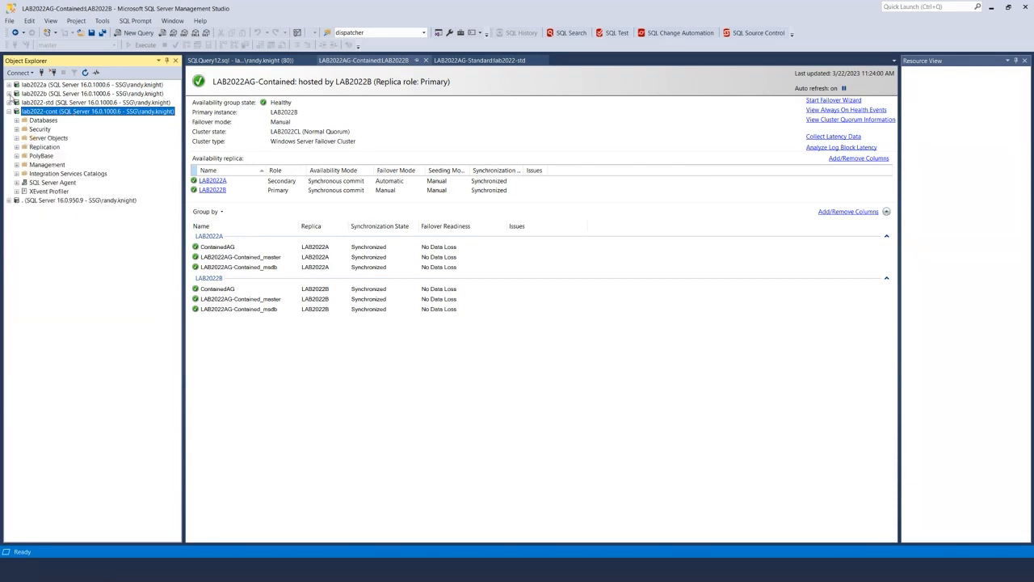
- Show the SQL Server Agent jobs on lab2022b and refresh the job list
left_click(9, 93)
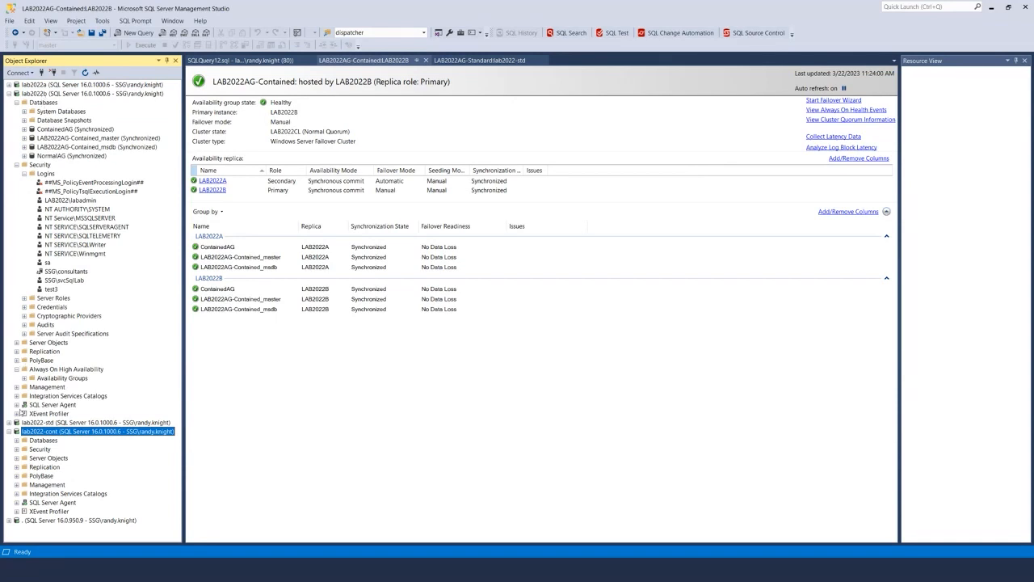
left_click(16, 405)
scroll(65, 386, "down", 5)
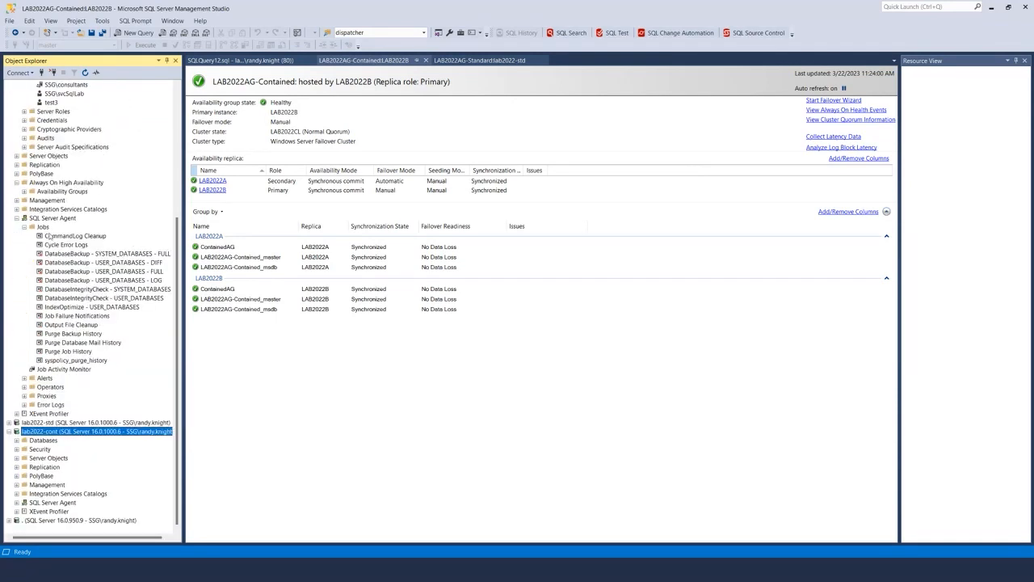
right_click(49, 227)
left_click(85, 335)
scroll(87, 343, "up", 5)
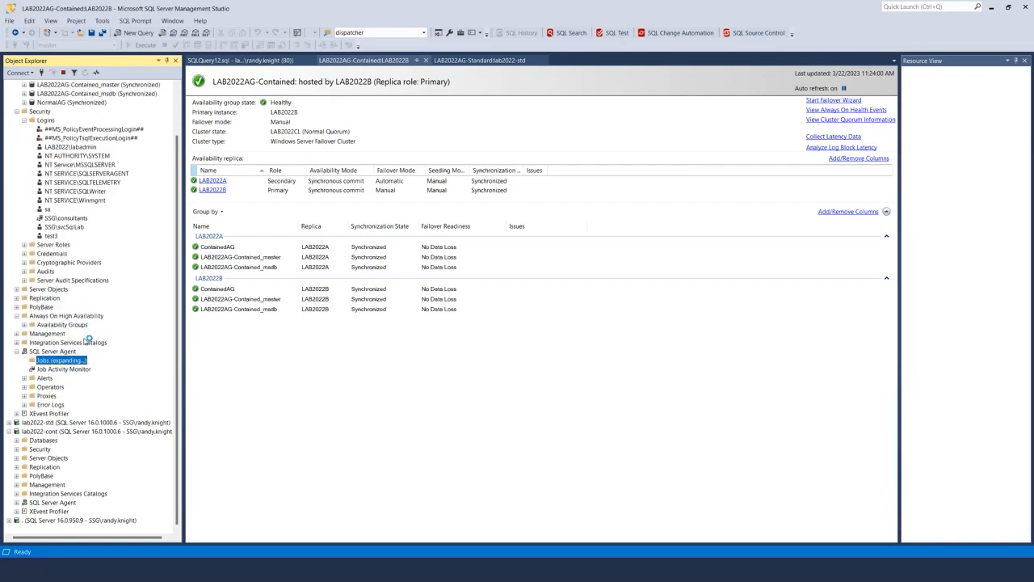
- Show the SQL Server Agent jobs of the lab2022-cont listener connection and refresh the list to compare it with lab2022b's jobs
scroll(87, 343, "down", 2)
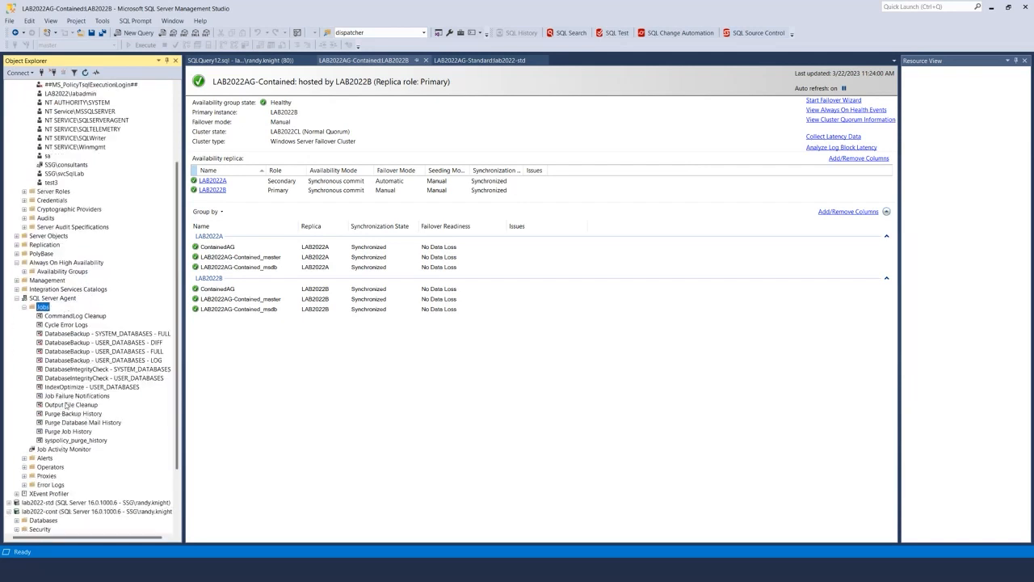
scroll(68, 388, "down", 2)
scroll(71, 333, "down", 1)
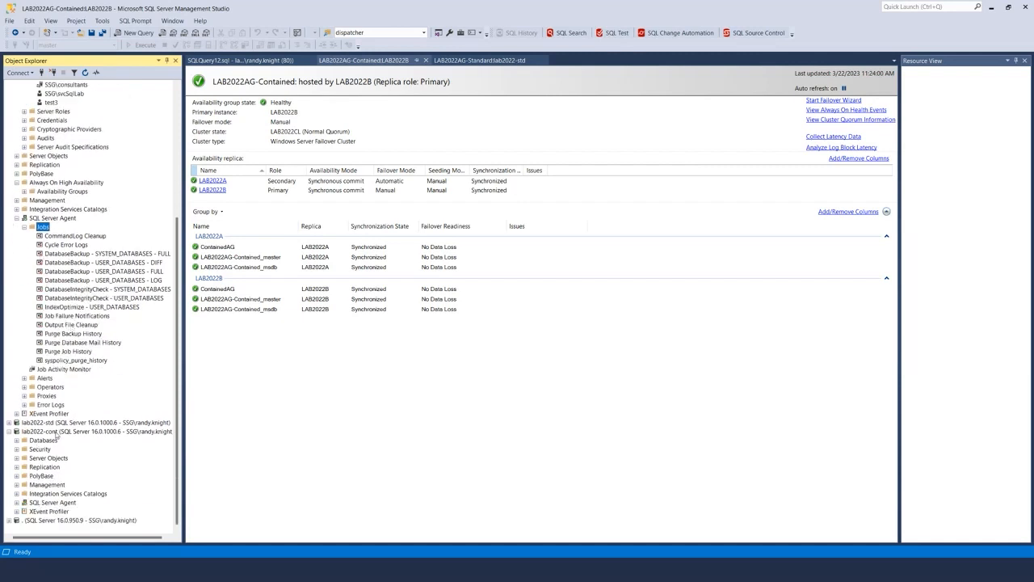
left_click(17, 503)
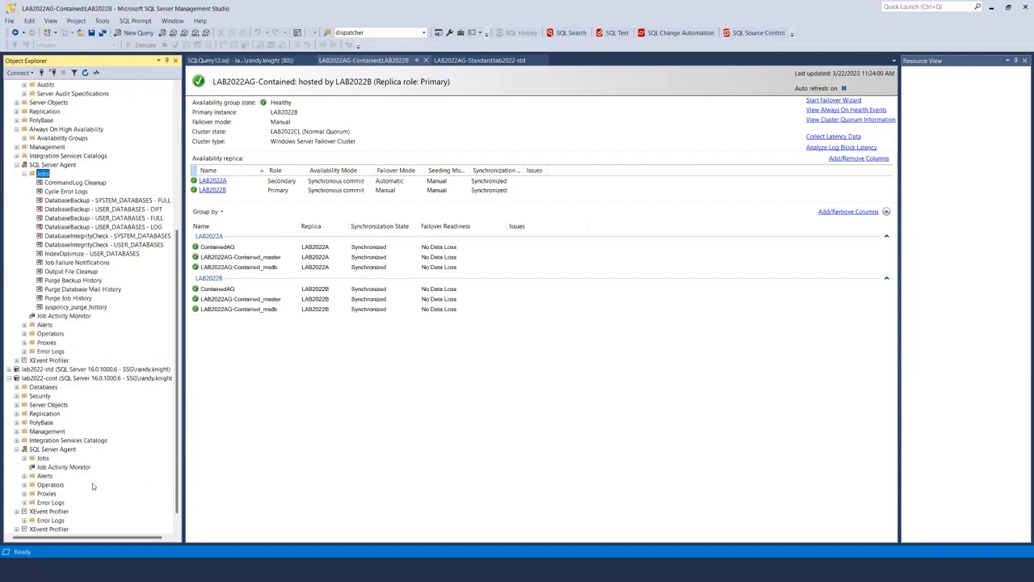
left_click(25, 458)
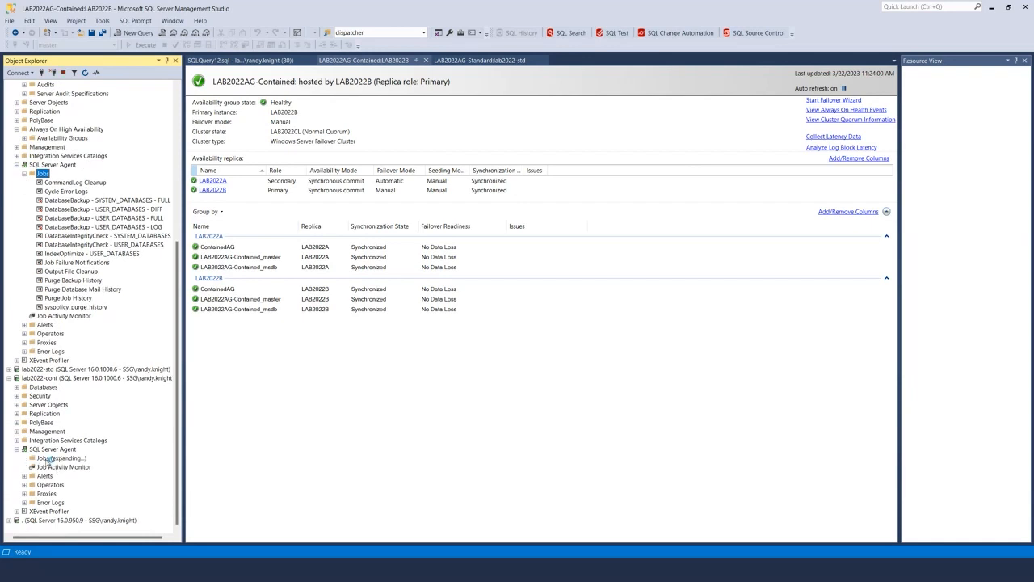
right_click(49, 459)
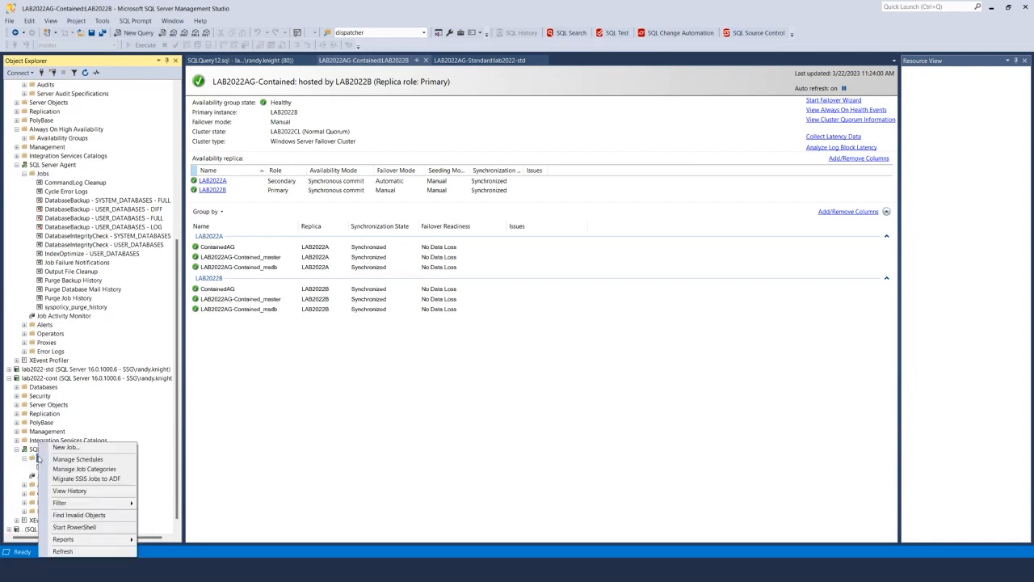
left_click(63, 551)
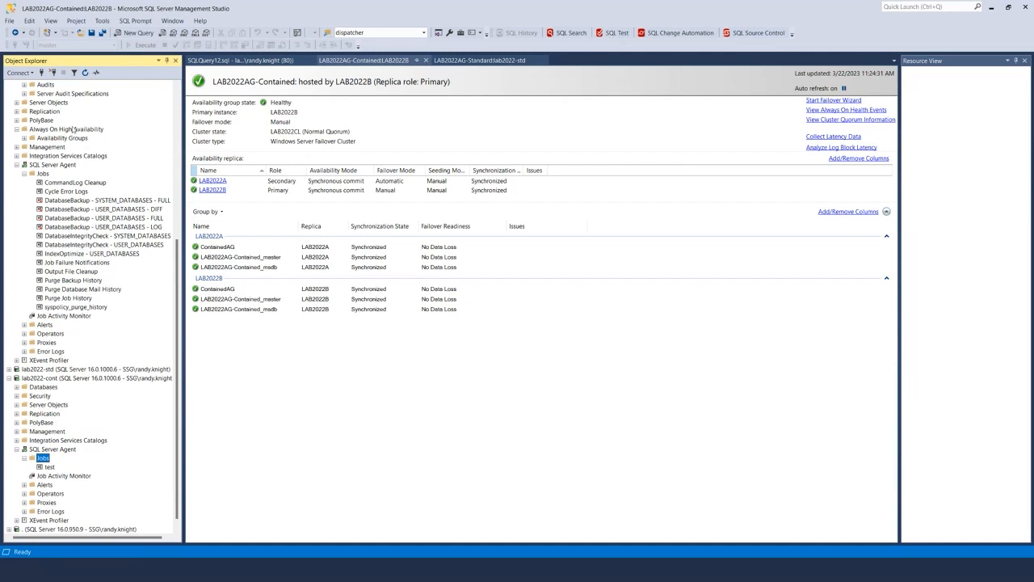
- Review the general properties of the test job on the lab2022-cont listener, and close them without making changes
scroll(93, 327, "down", 1)
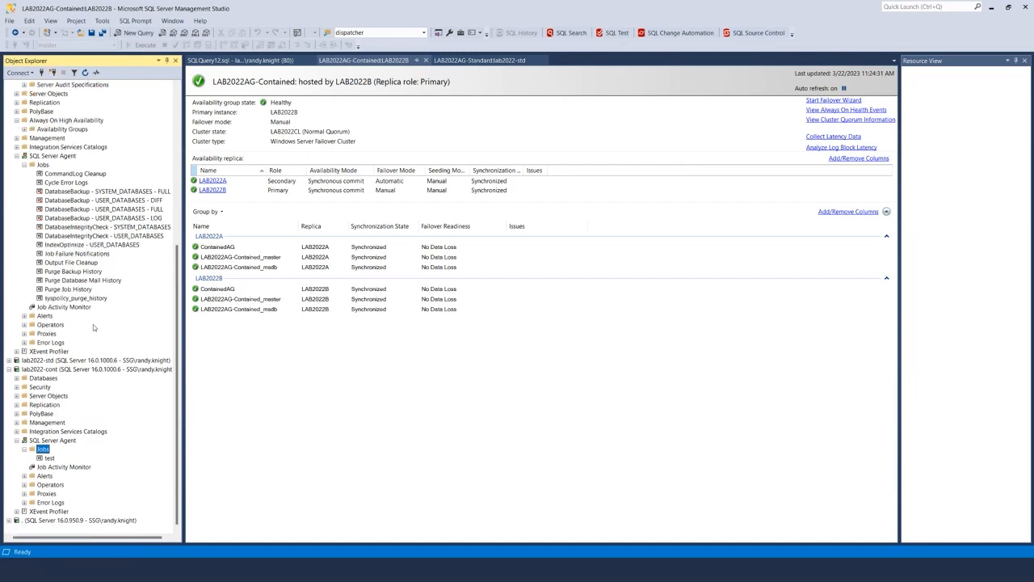
double_click(50, 458)
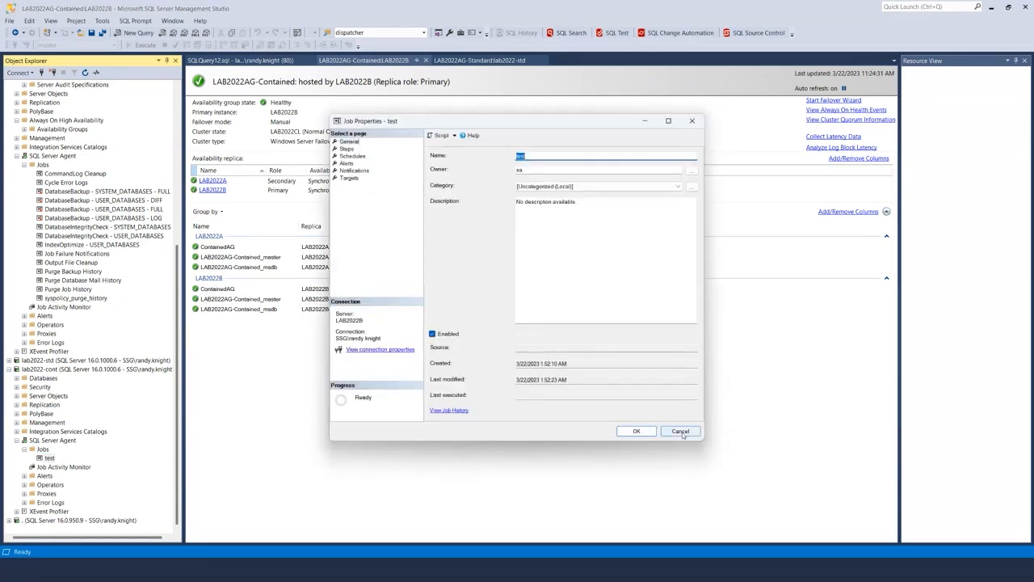
left_click(681, 432)
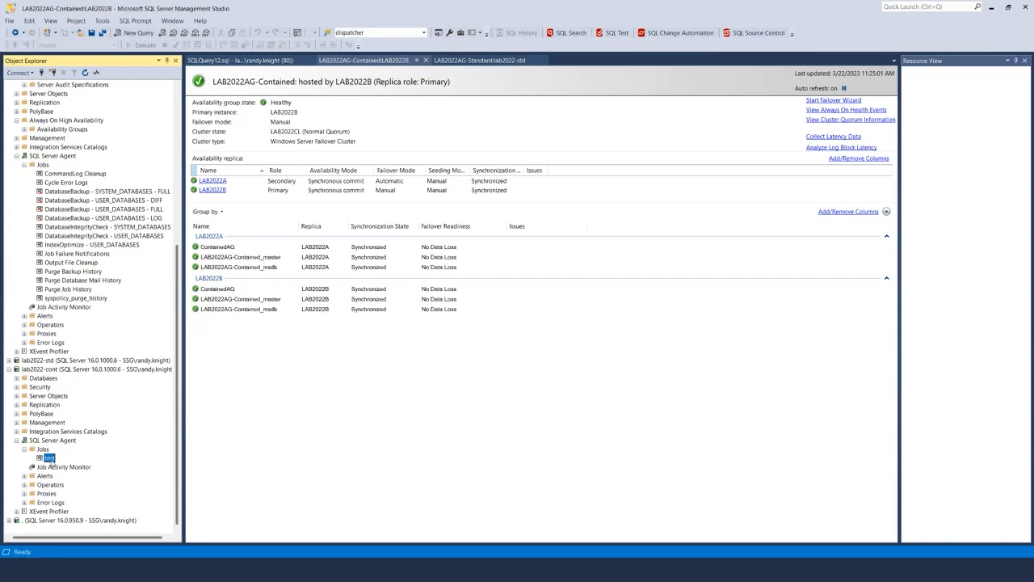
scroll(109, 436, "up", 2)
scroll(108, 437, "down", 2)
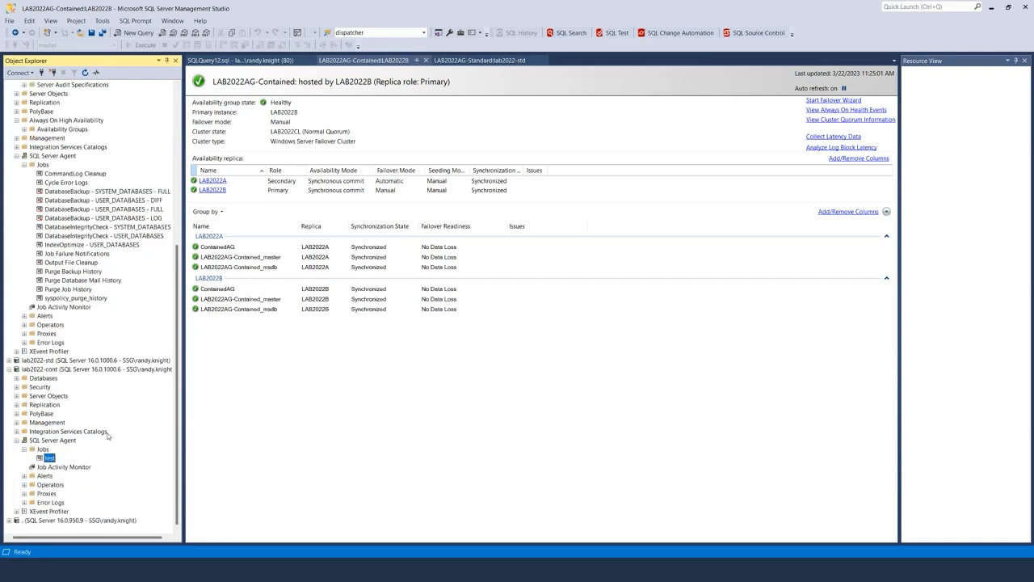